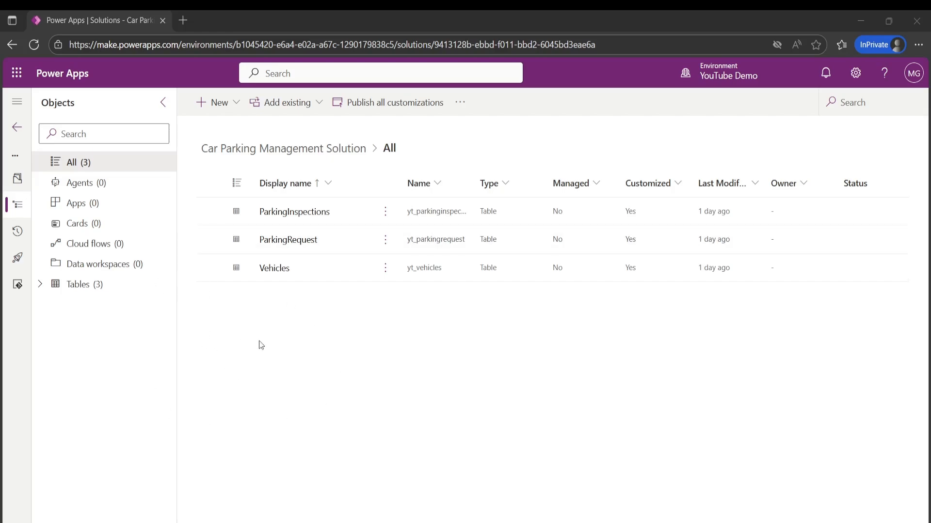
Create a new model-driven app named "Parking Model-driven App" in the Car Parking Management Solution
{"action": "left_click", "coordinate": [233, 109]}
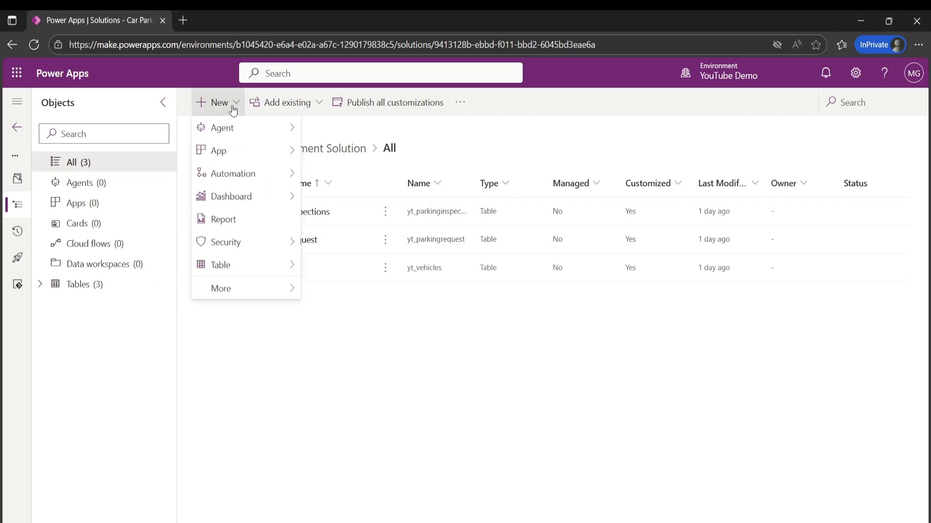
{"action": "mouse_move", "coordinate": [239, 154]}
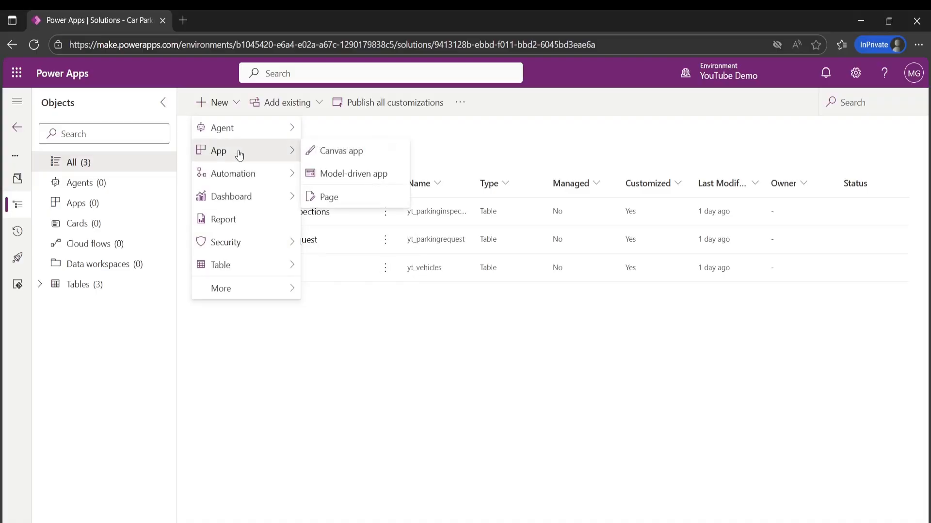
{"action": "left_click", "coordinate": [330, 179]}
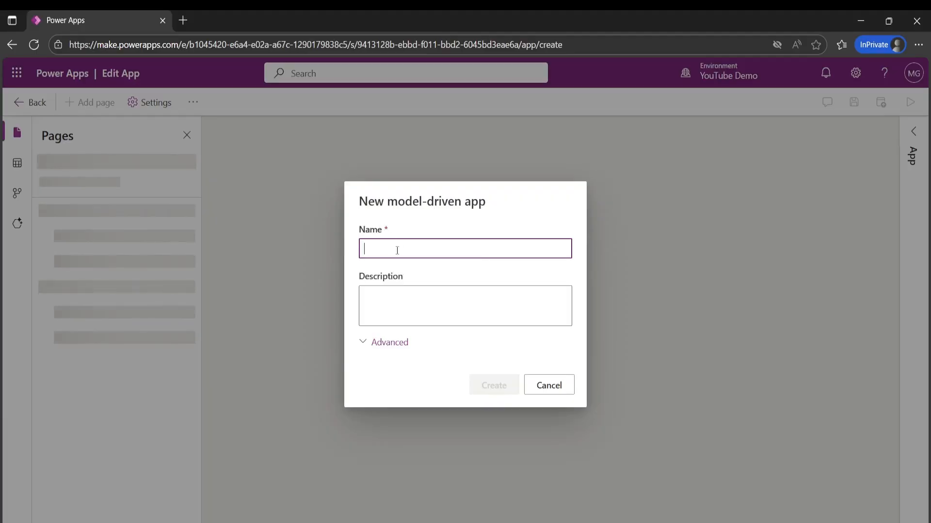
{"action": "type", "text": "Parking"}
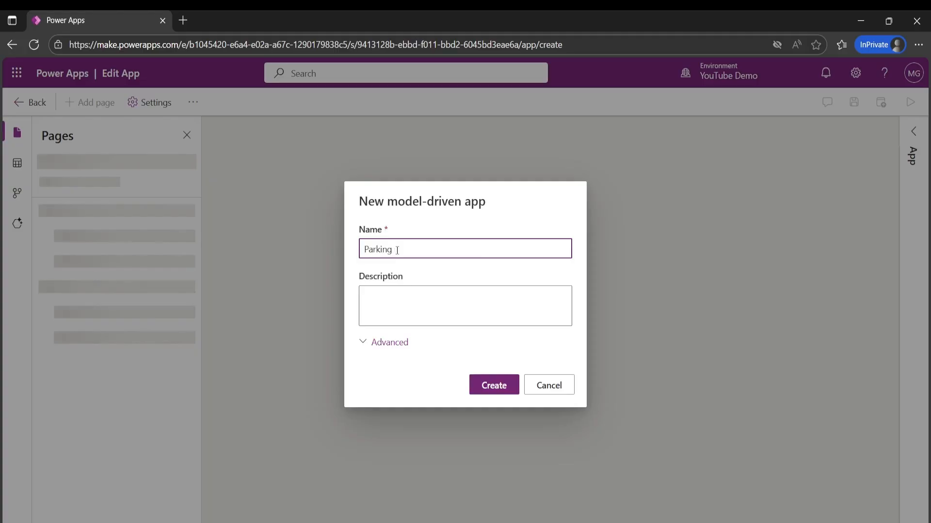
{"action": "type", "text": " App"}
{"action": "type", "text": "Mode"}
{"action": "type", "text": "l-driven App"}
{"action": "left_click", "coordinate": [491, 395]}
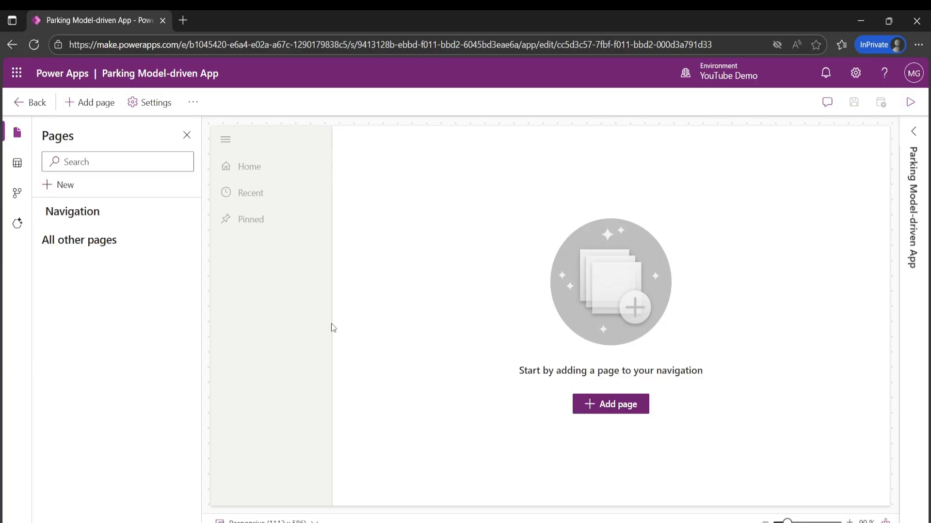
Begin adding a Dataverse table page to the app and select the Vehicles table
{"action": "left_click", "coordinate": [99, 104]}
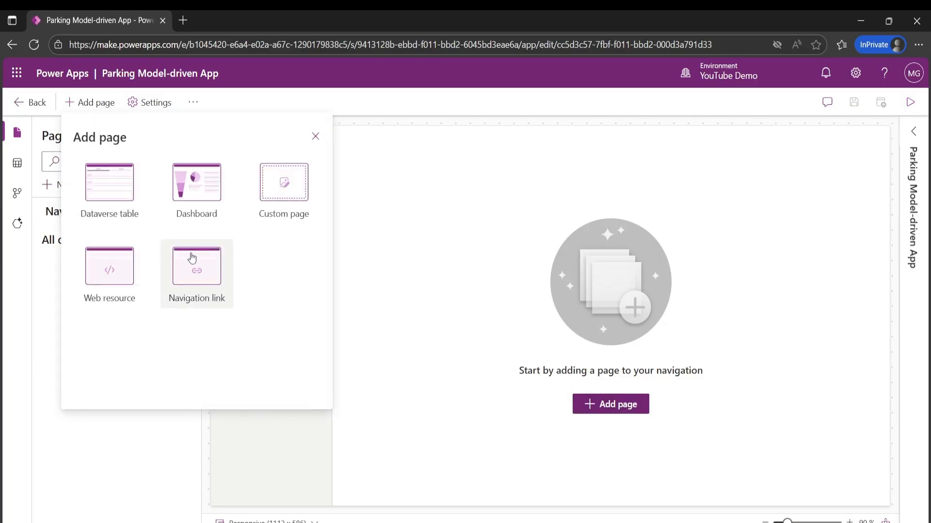
{"action": "left_click", "coordinate": [126, 194]}
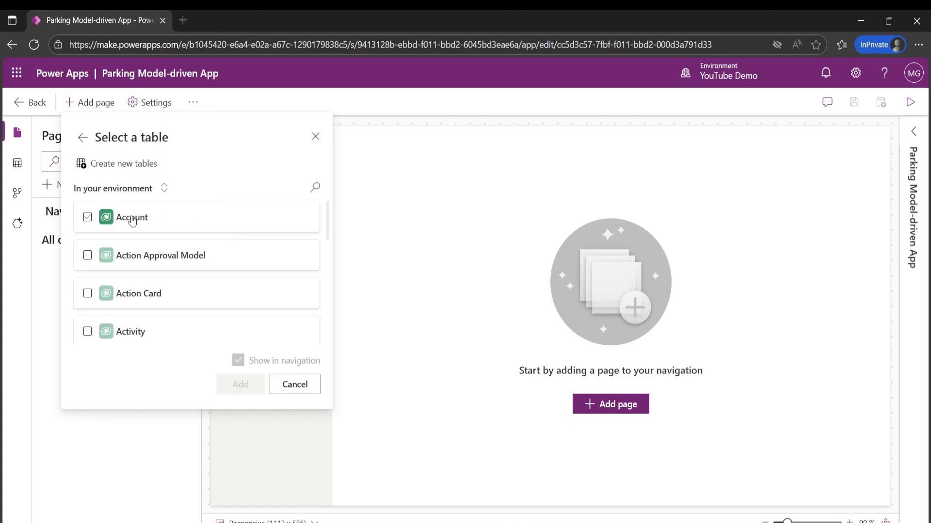
{"action": "left_click", "coordinate": [313, 189]}
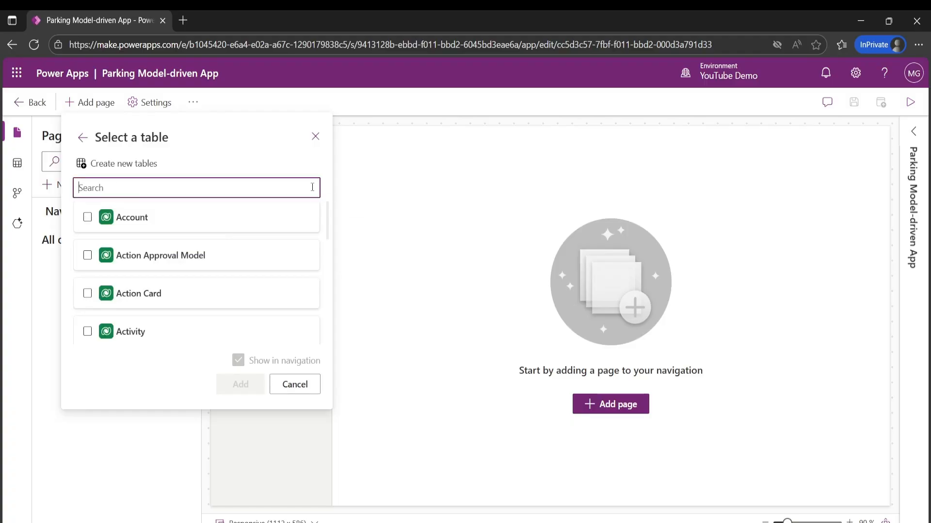
{"action": "type", "text": "veh"}
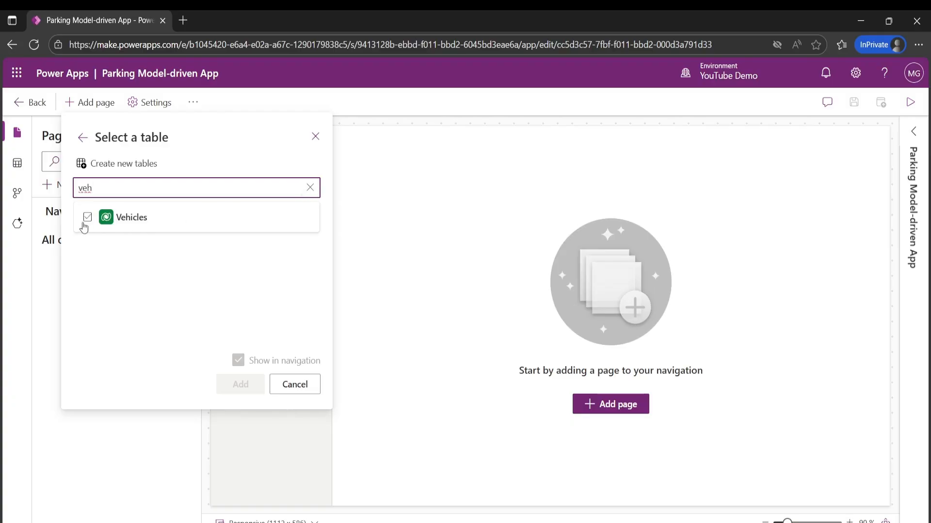
{"action": "left_click", "coordinate": [85, 222]}
{"action": "left_click", "coordinate": [87, 218]}
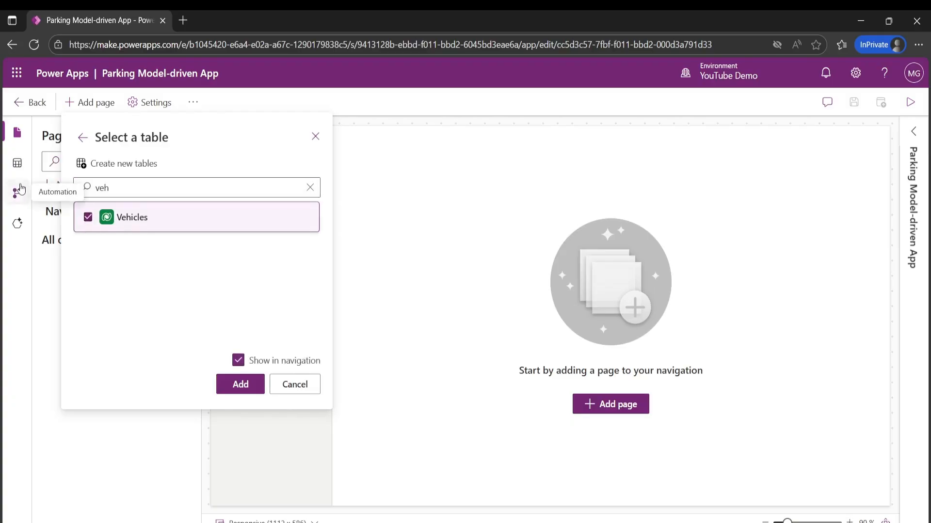
Also select the ParkingInspections and ParkingRequest tables, and add all selected tables as pages shown in navigation
{"action": "double_click", "coordinate": [103, 185]}
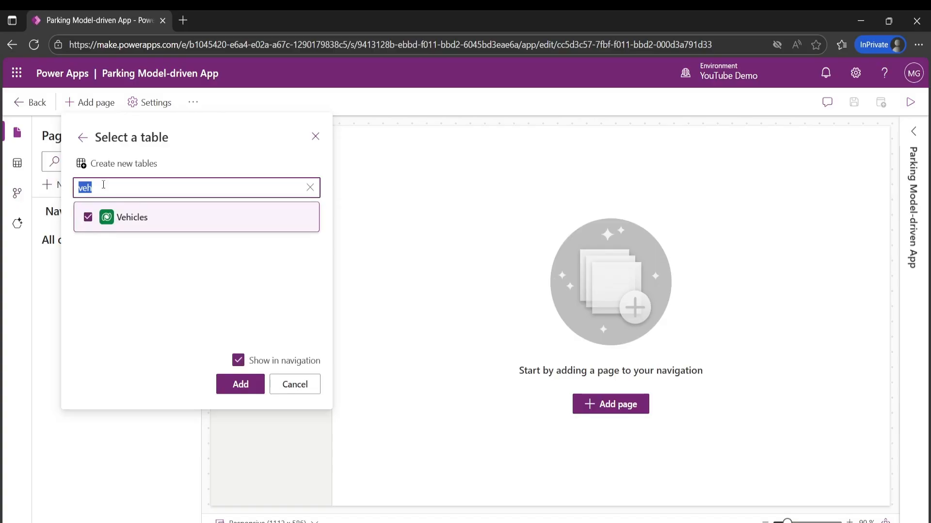
{"action": "key", "text": "BackSpace"}
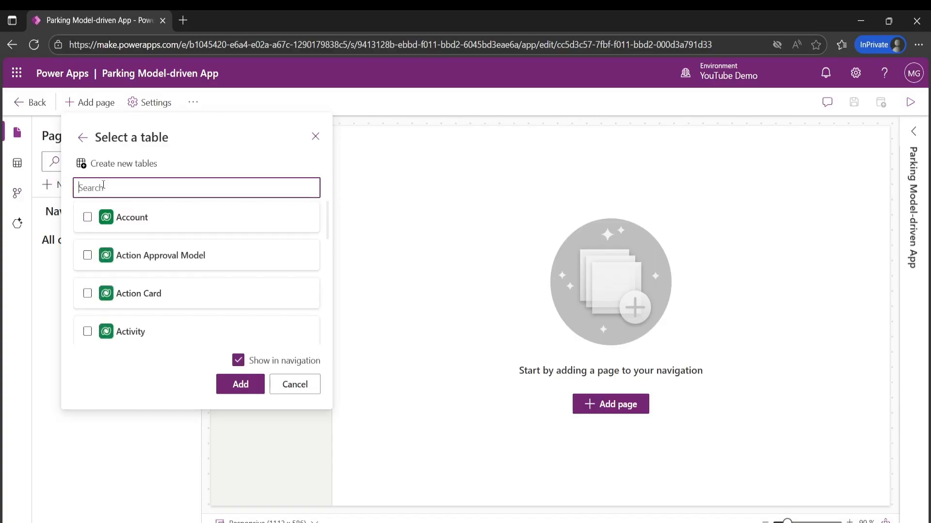
{"action": "type", "text": "parki"}
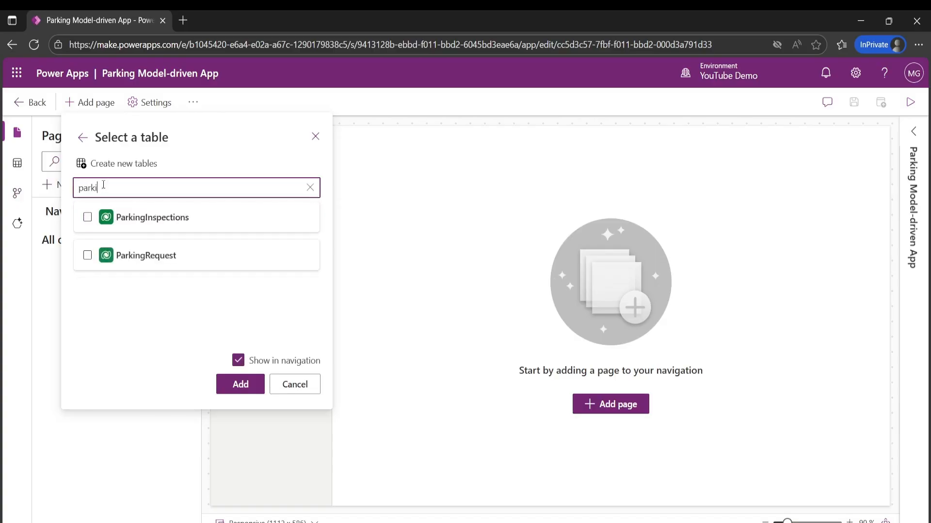
{"action": "left_click", "coordinate": [118, 217]}
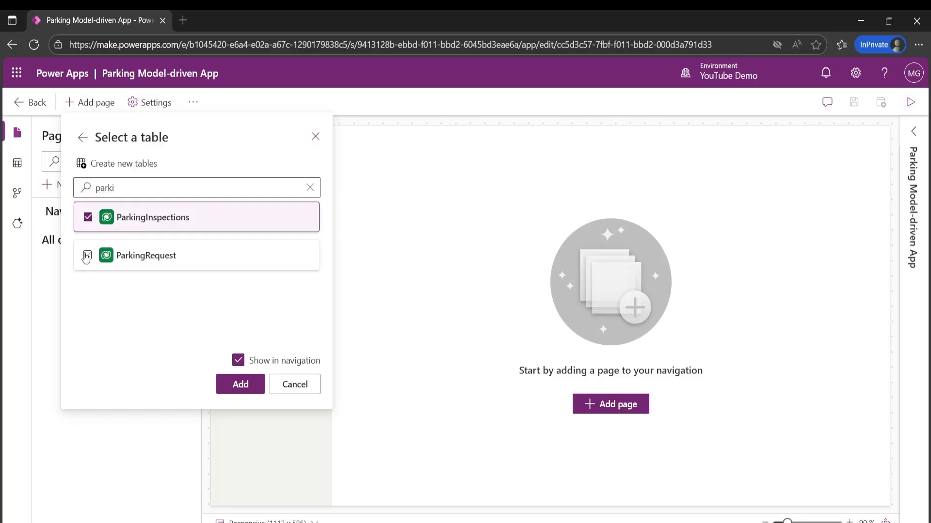
{"action": "left_click", "coordinate": [88, 255]}
{"action": "left_click", "coordinate": [240, 383]}
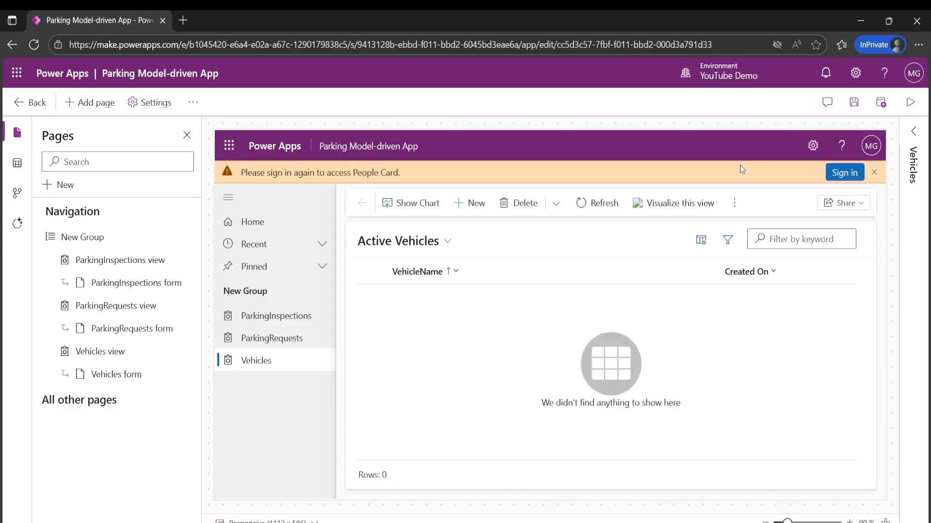
Dismiss the sign-in banner and set the title of the navigation group "New Group" to "Parking Tool"
{"action": "left_click", "coordinate": [874, 173]}
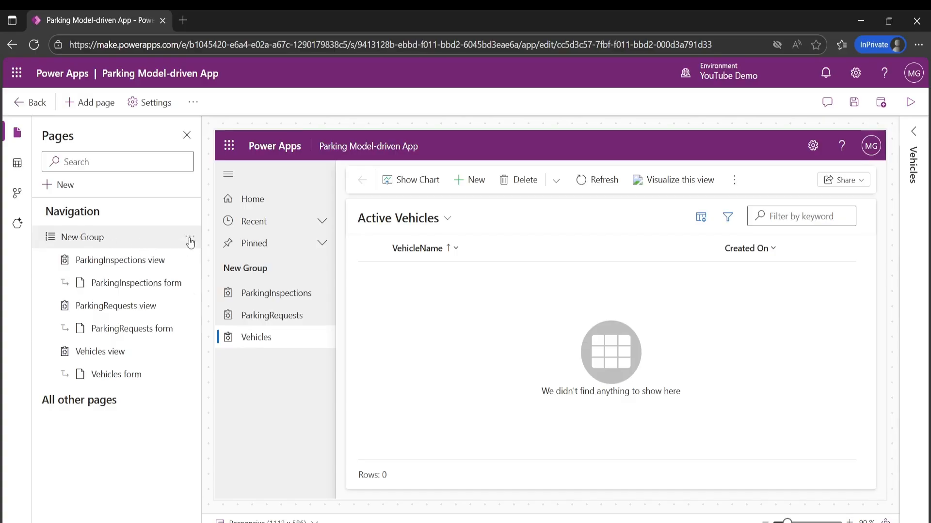
{"action": "left_click", "coordinate": [190, 241]}
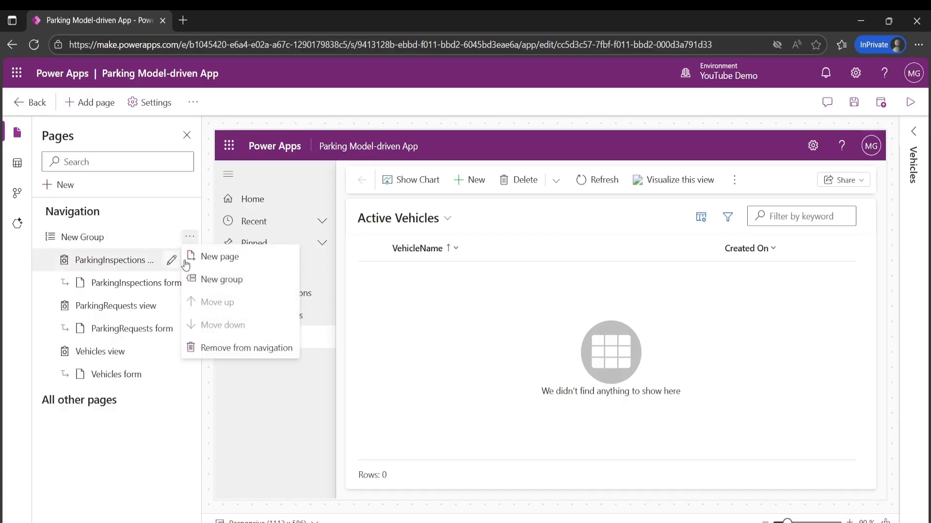
{"action": "left_click", "coordinate": [163, 222]}
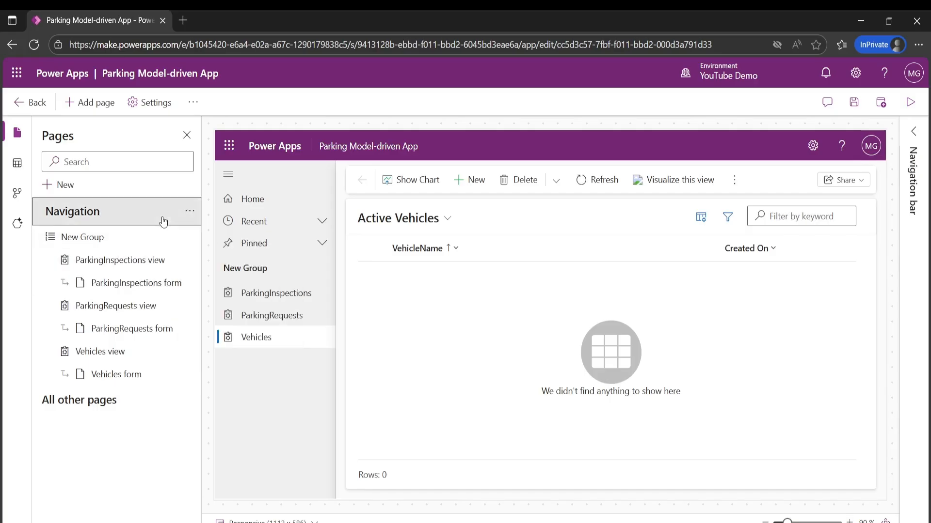
{"action": "left_click", "coordinate": [112, 239]}
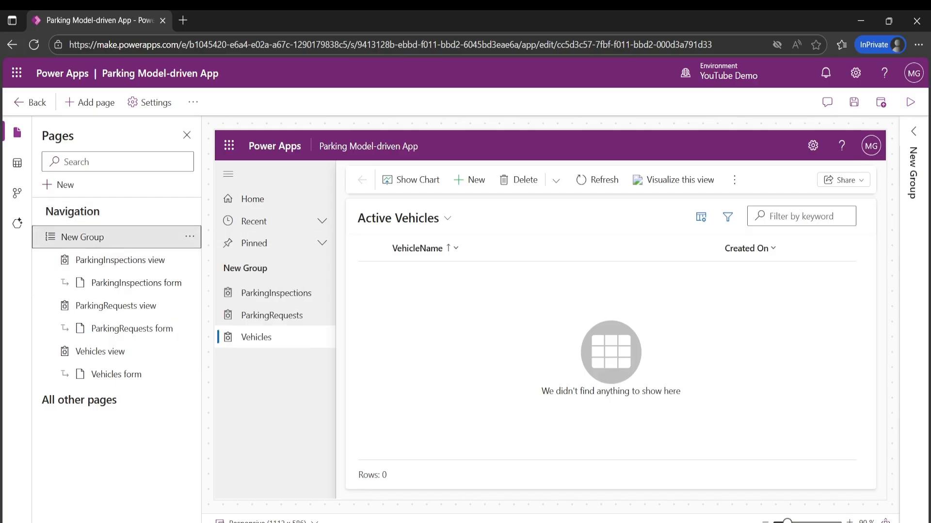
{"action": "left_click", "coordinate": [914, 131]}
{"action": "left_click", "coordinate": [815, 206]}
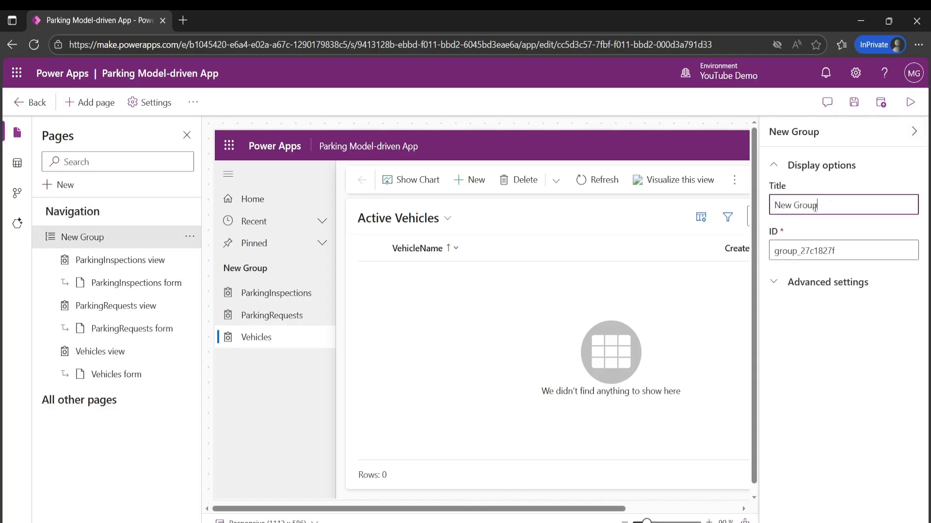
{"action": "left_click_drag", "start_coordinate": [815, 207], "coordinate": [620, 216]}
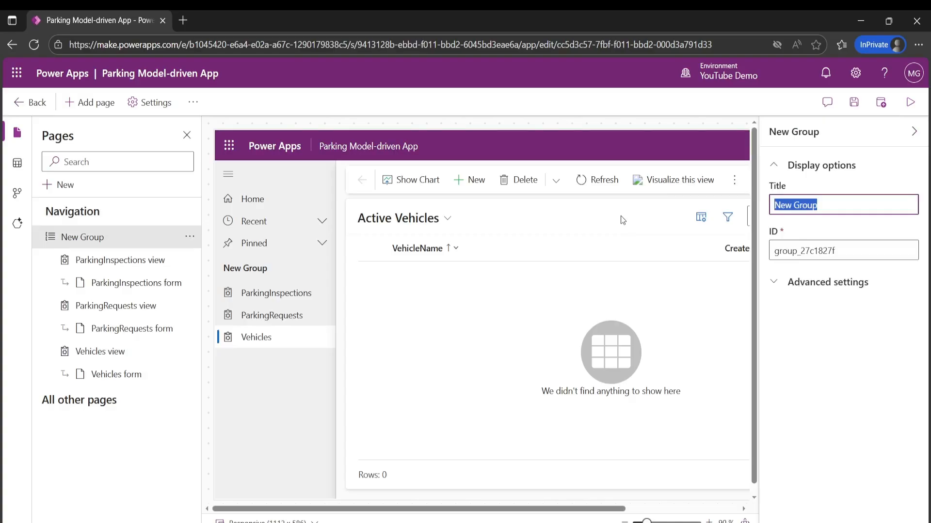
{"action": "type", "text": "Parking"}
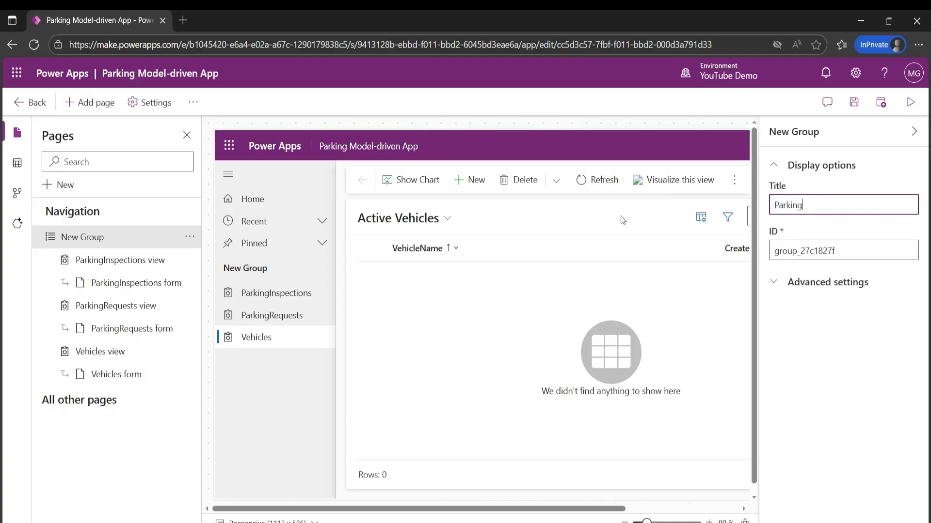
{"action": "type", "text": " Tool"}
{"action": "left_click", "coordinate": [863, 383]}
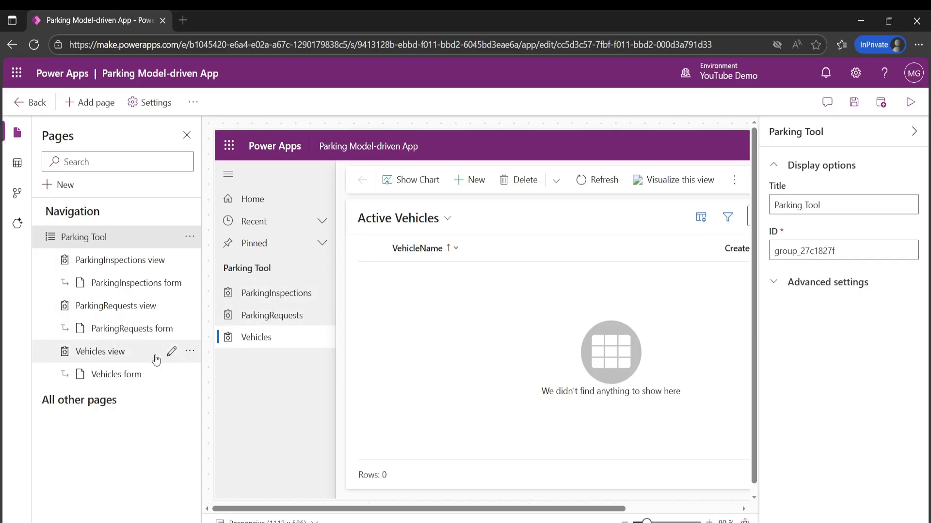
Move the ParkingRequests view up above ParkingInspections in the app navigation
{"action": "left_click", "coordinate": [115, 331]}
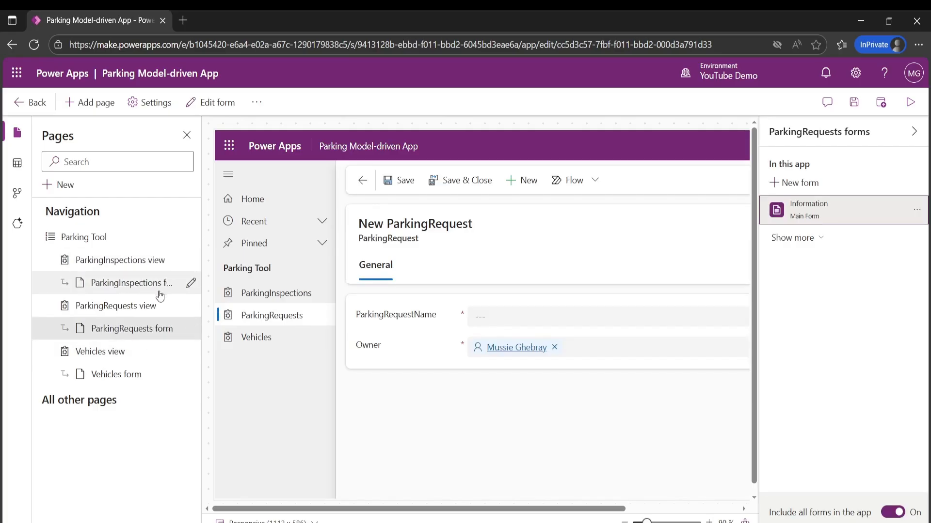
{"action": "left_click", "coordinate": [189, 308]}
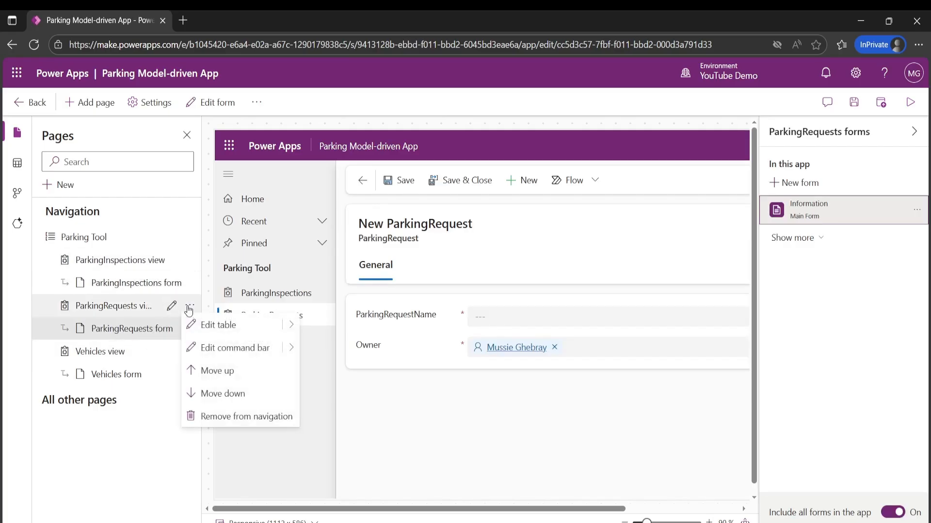
{"action": "left_click", "coordinate": [194, 371]}
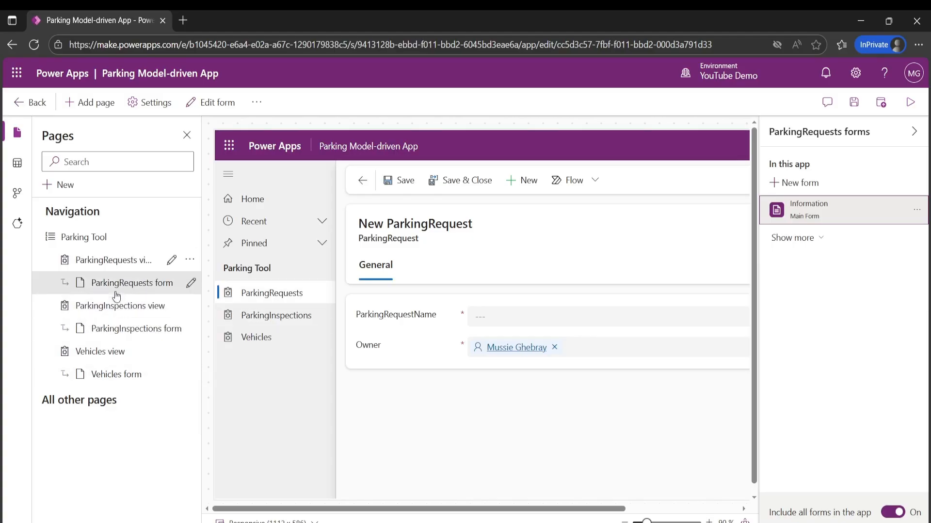
{"action": "left_click", "coordinate": [53, 190]}
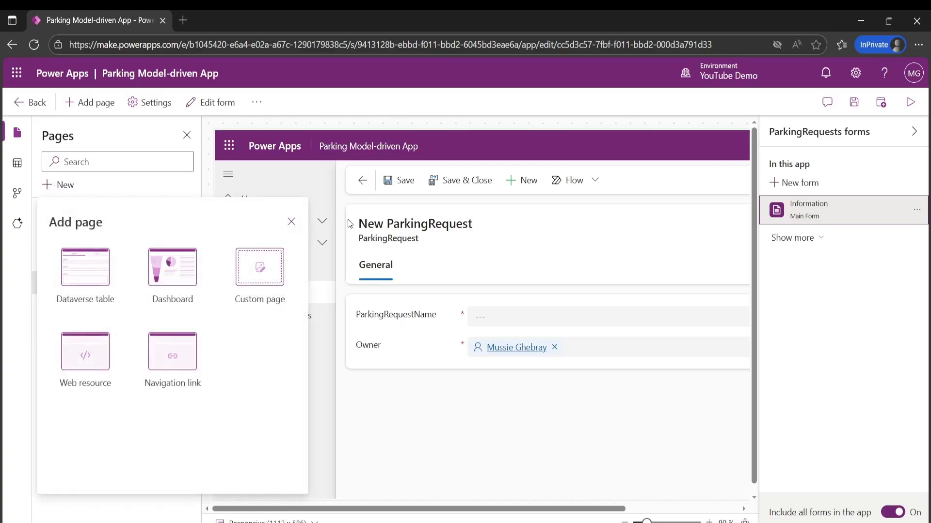
{"action": "left_click", "coordinate": [291, 223]}
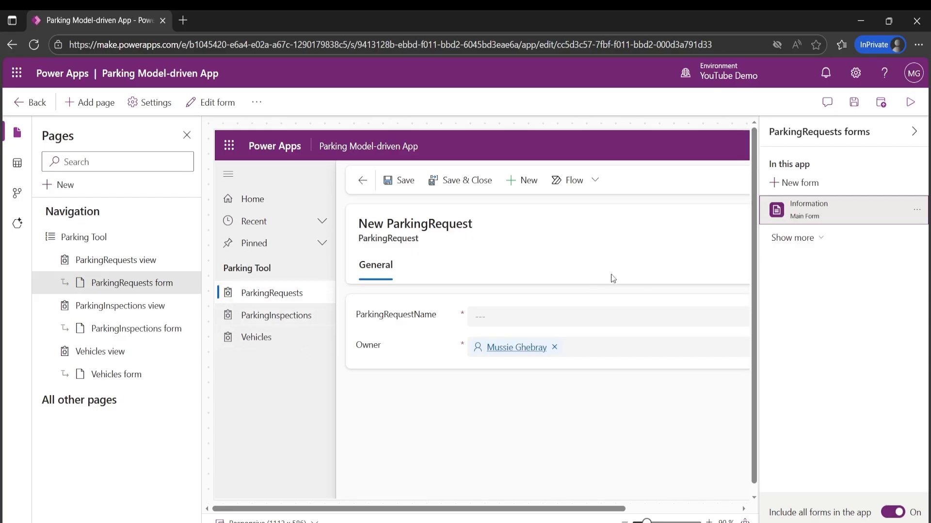
Enlarge the app preview and view its ParkingInspections and Vehicles pages
{"action": "left_click", "coordinate": [187, 135]}
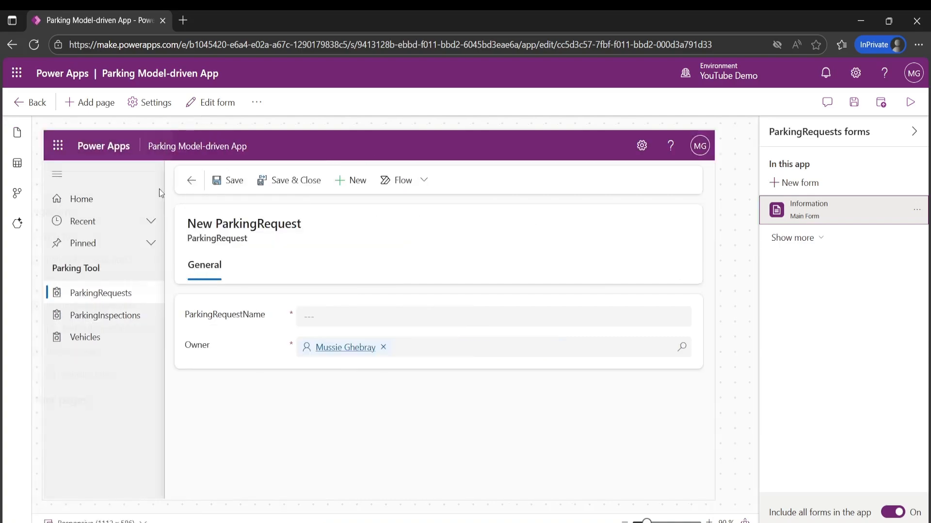
{"action": "left_click", "coordinate": [105, 316]}
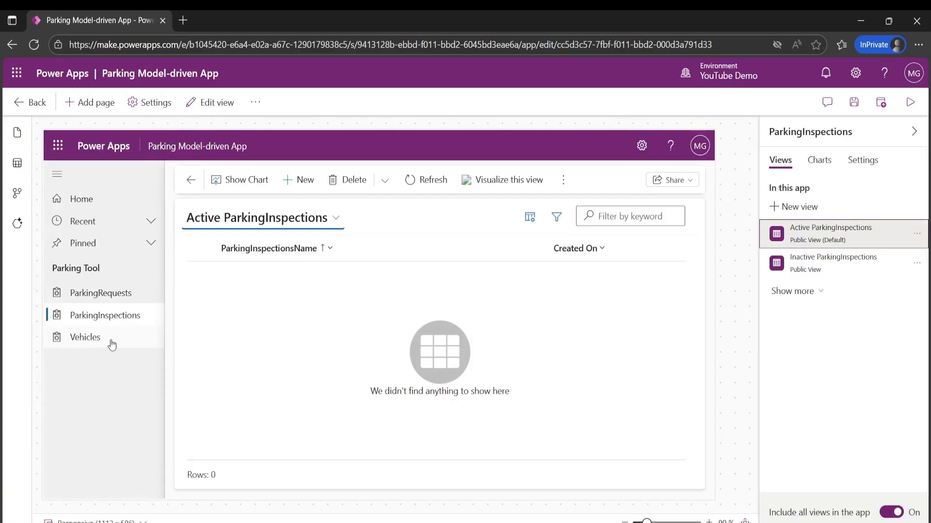
{"action": "left_click", "coordinate": [98, 337]}
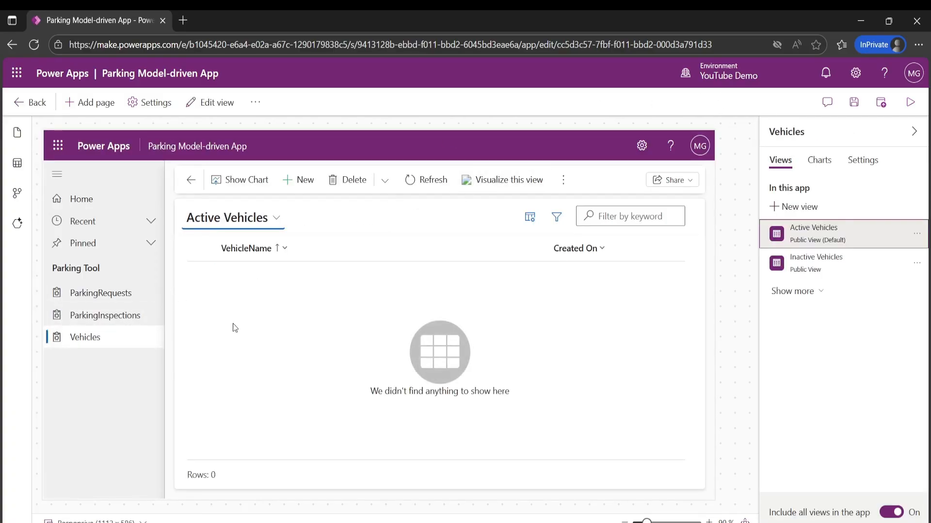
Save and publish the model-driven app, and return to the solution with its object list refreshed
{"action": "left_click", "coordinate": [853, 102]}
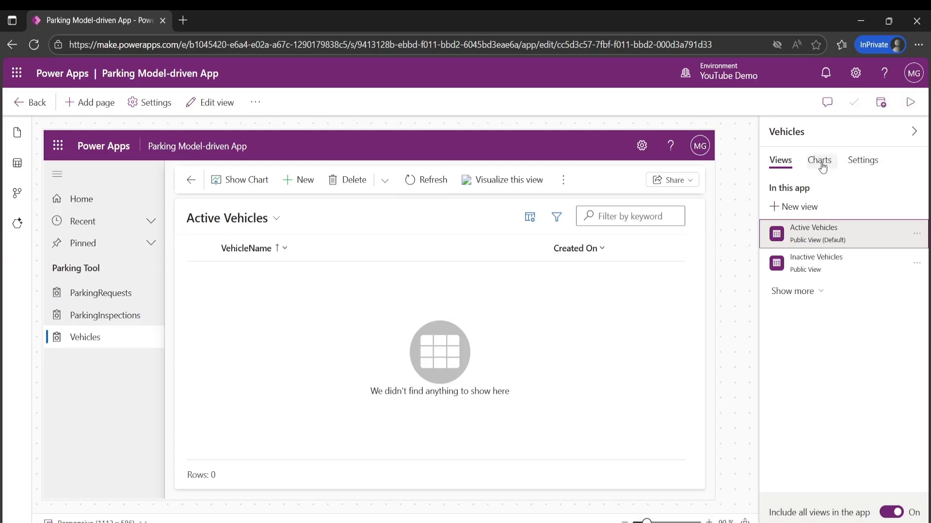
{"action": "left_click", "coordinate": [881, 102]}
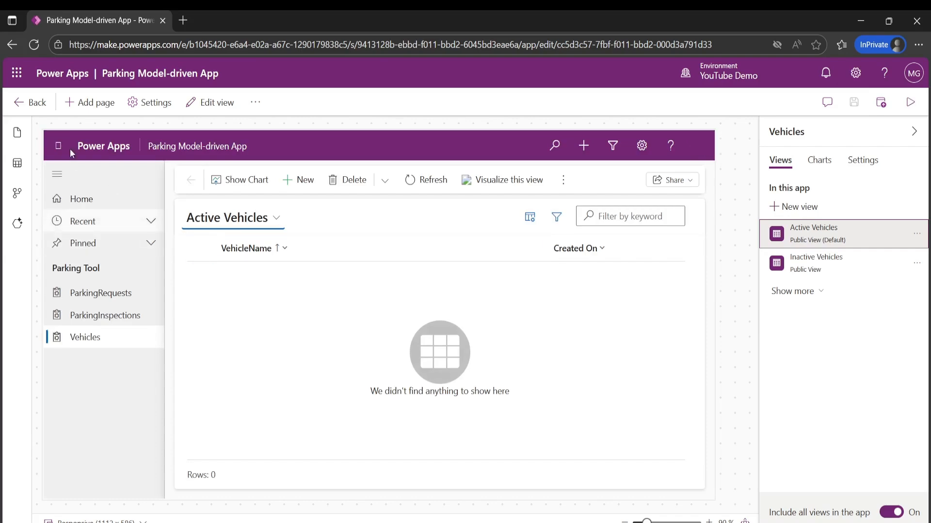
{"action": "left_click", "coordinate": [21, 104]}
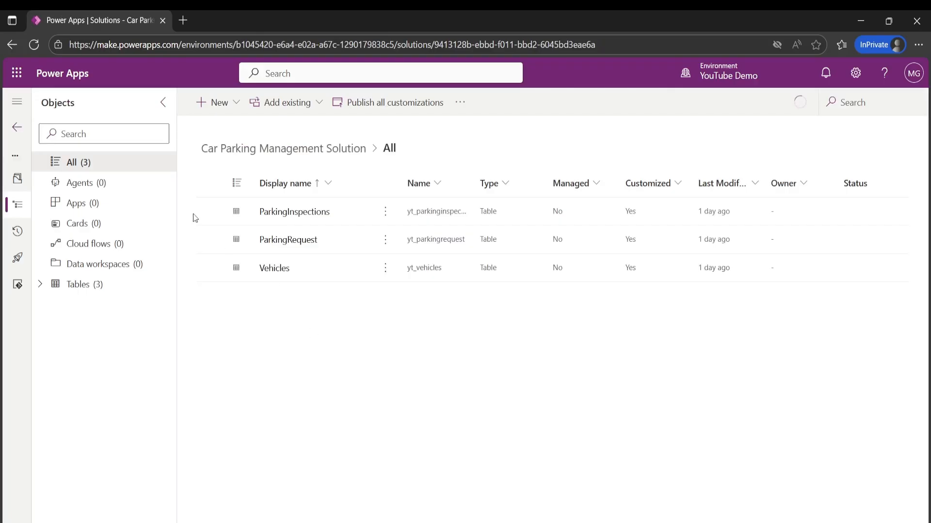
{"action": "left_click", "coordinate": [35, 47]}
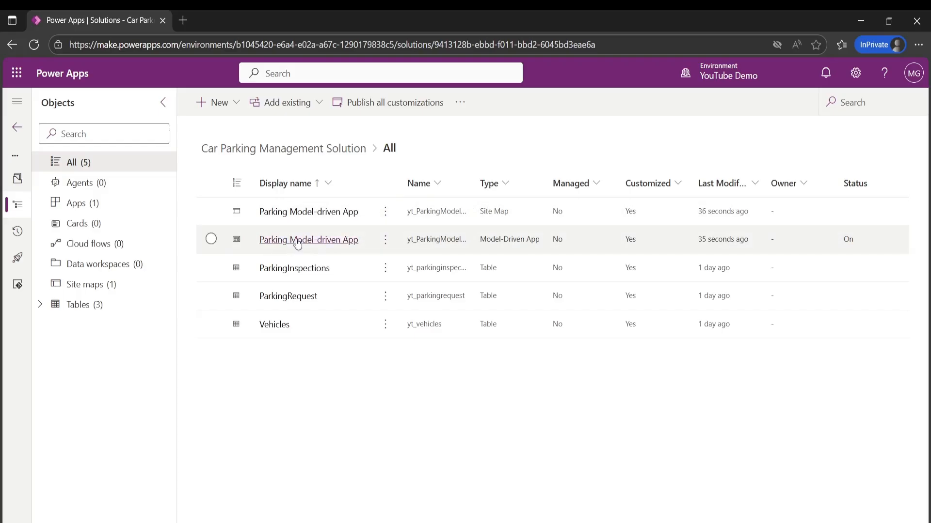
Play the Parking Model-driven App from the solution and sign in again
{"action": "left_click", "coordinate": [383, 246]}
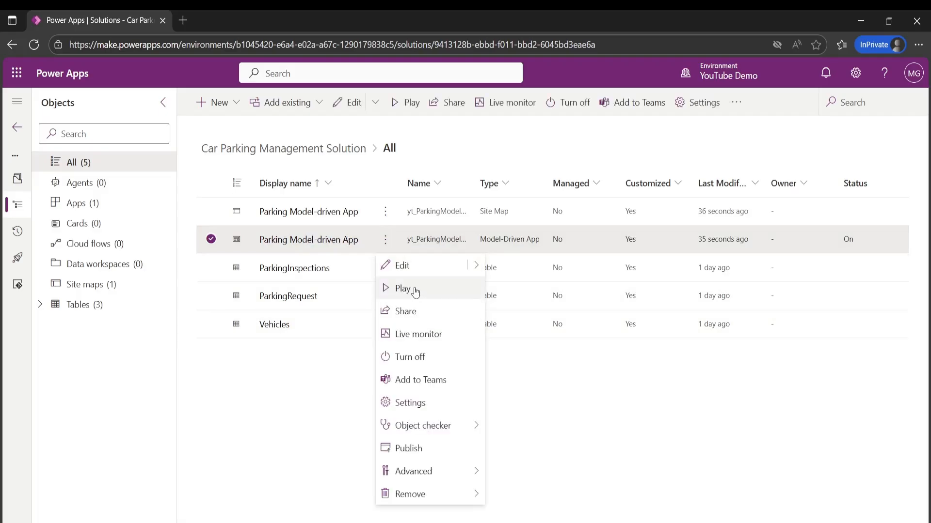
{"action": "left_click", "coordinate": [412, 291]}
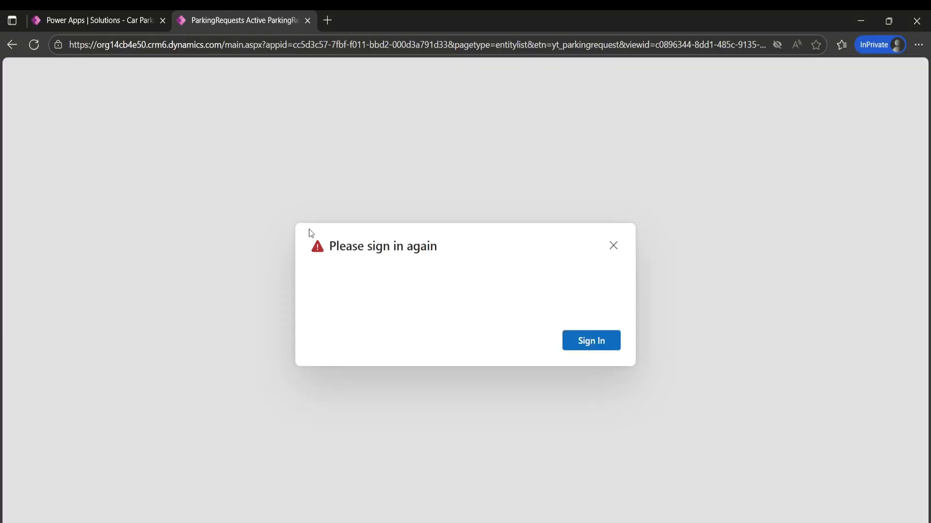
{"action": "left_click", "coordinate": [571, 343]}
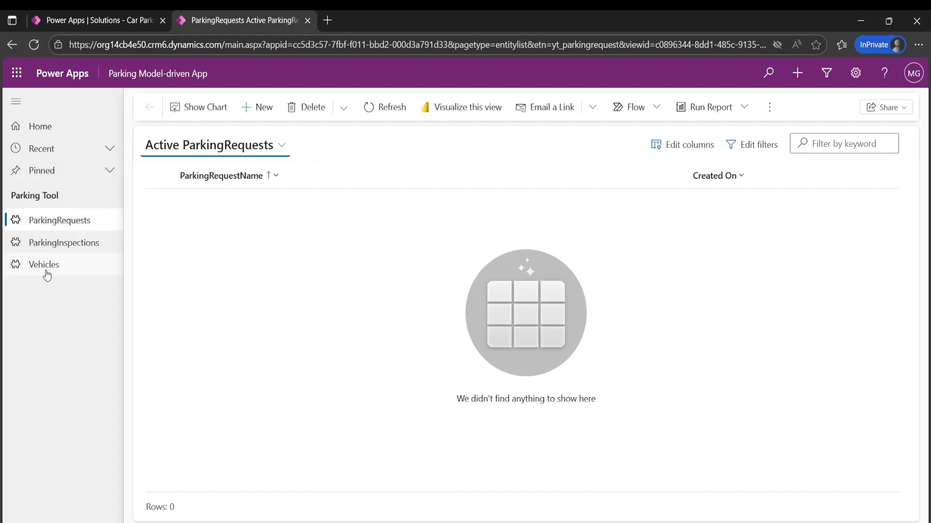
Go to the Vehicles page of the running app and start an import from CSV
{"action": "left_click", "coordinate": [83, 273]}
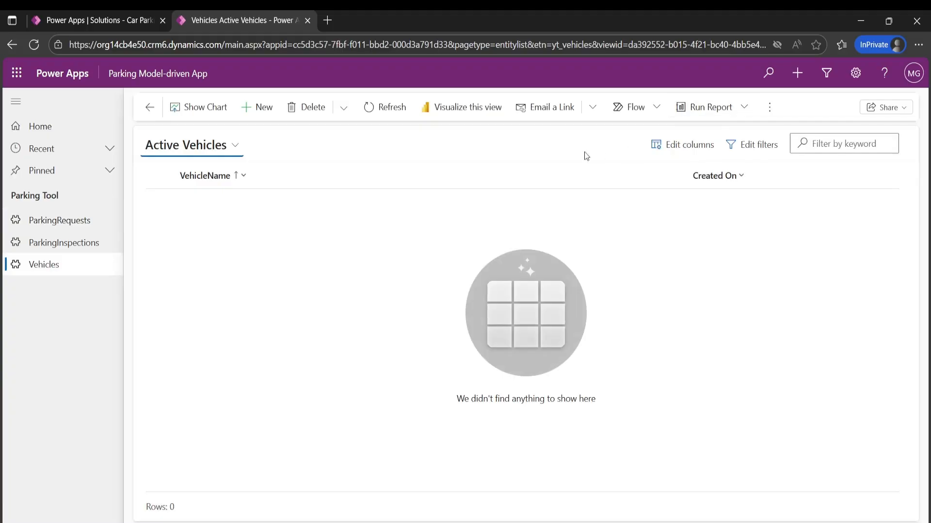
{"action": "left_click", "coordinate": [769, 108]}
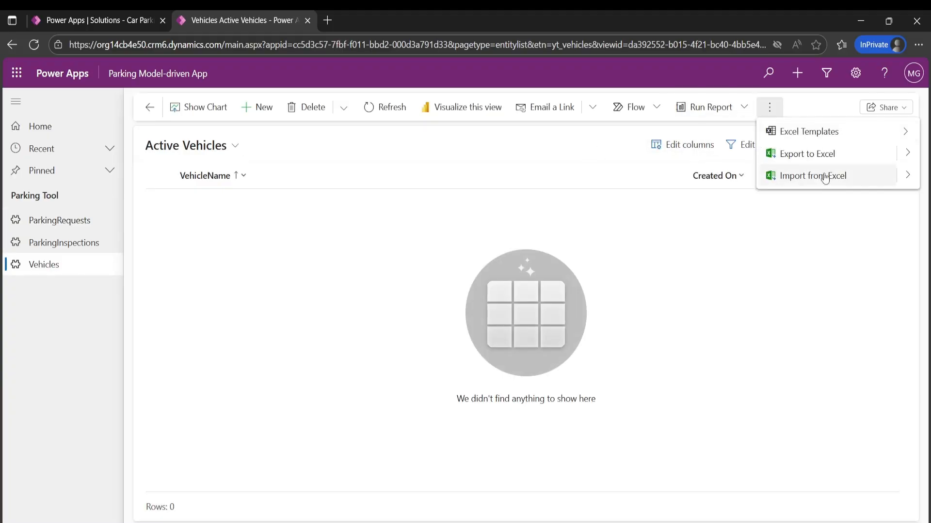
{"action": "left_click", "coordinate": [908, 176]}
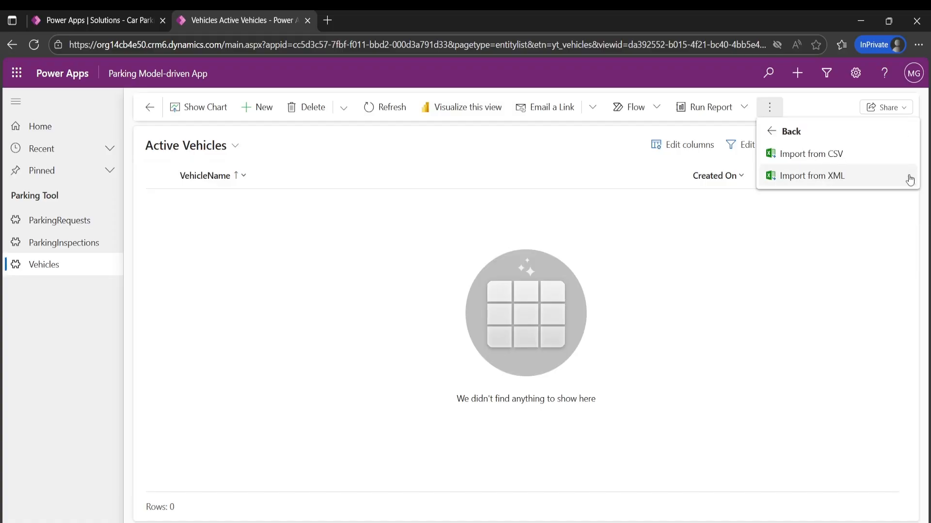
{"action": "left_click", "coordinate": [821, 155]}
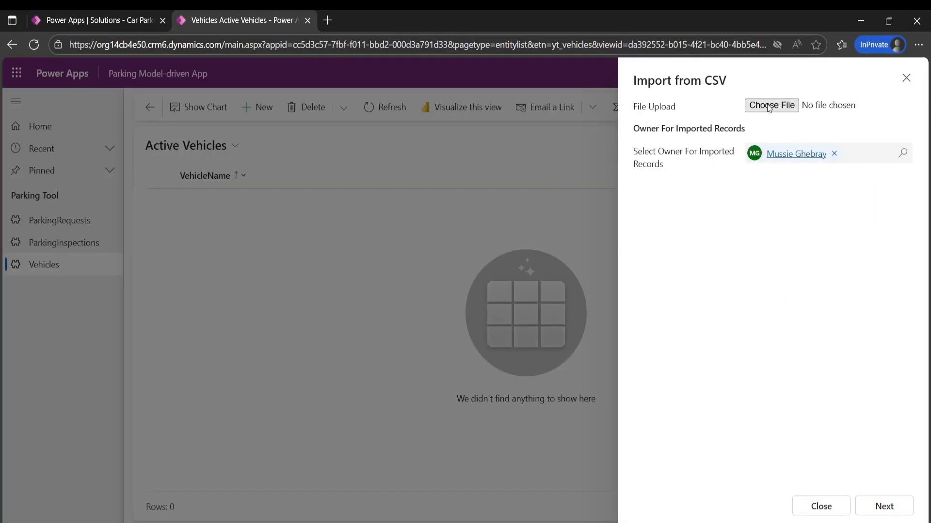
Choose the Vehicles CSV file from the ParkingChallengeResources folder as the import file and continue to the delimiter settings
{"action": "left_click", "coordinate": [769, 106]}
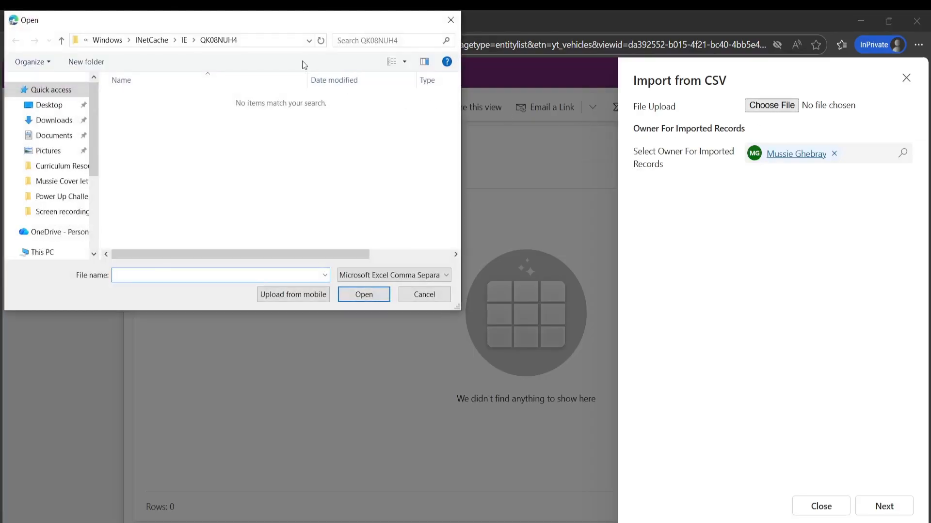
{"action": "left_click", "coordinate": [268, 42]}
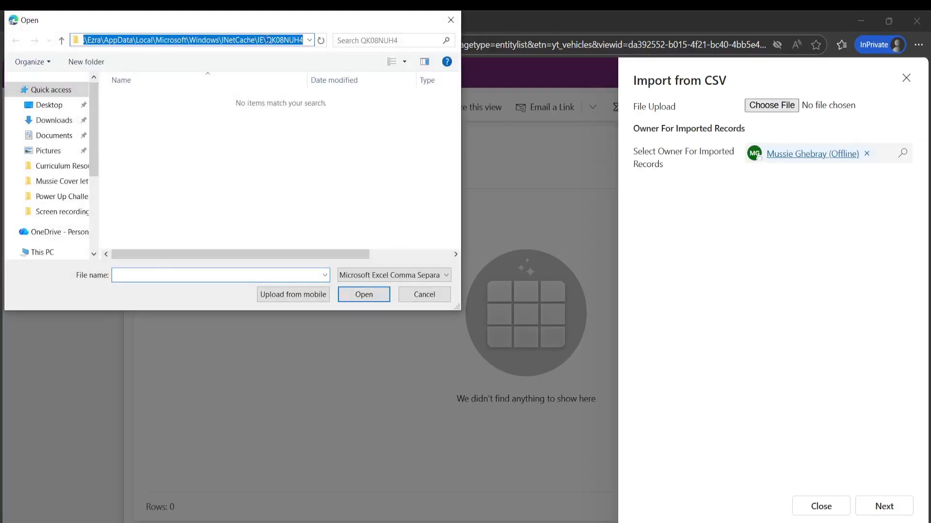
{"action": "key", "text": "ctrl+v"}
{"action": "key", "text": "Return"}
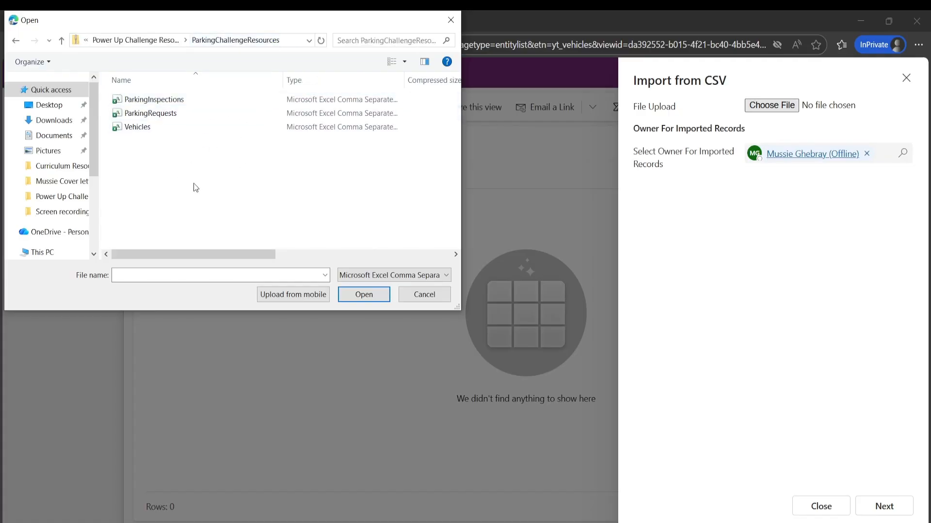
{"action": "left_click", "coordinate": [138, 127]}
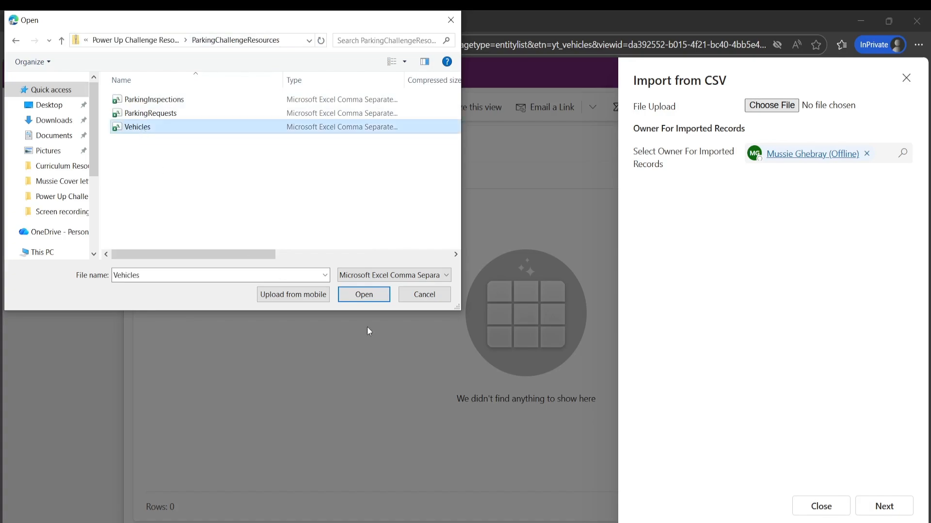
{"action": "left_click", "coordinate": [366, 294]}
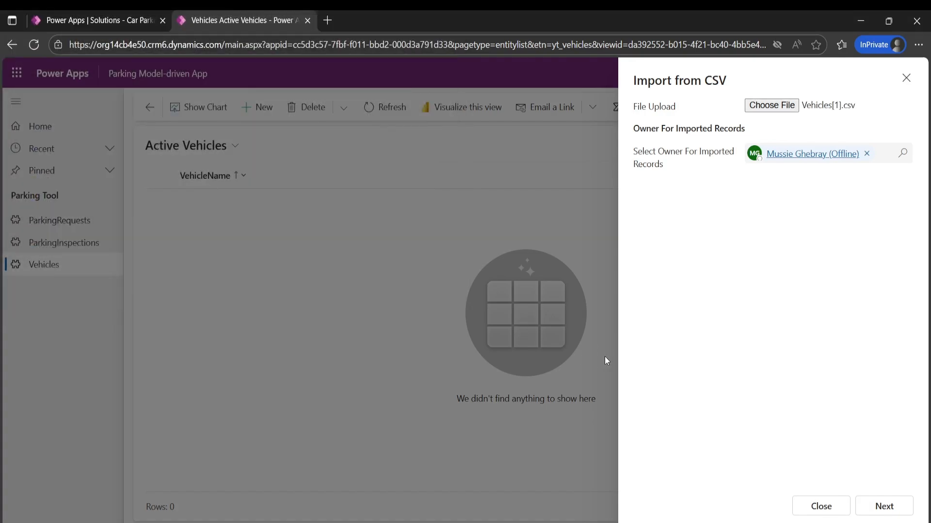
{"action": "left_click", "coordinate": [883, 508]}
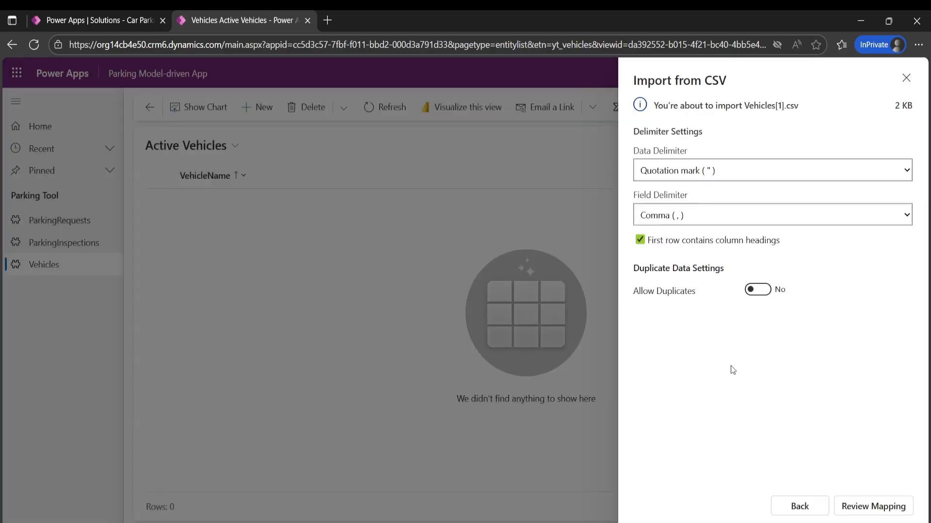
Set the data delimiter to None and the field delimiter to Comma, review the column mapping and finish the Vehicles import
{"action": "left_click", "coordinate": [786, 169]}
{"action": "left_click", "coordinate": [727, 230]}
{"action": "left_click", "coordinate": [755, 214]}
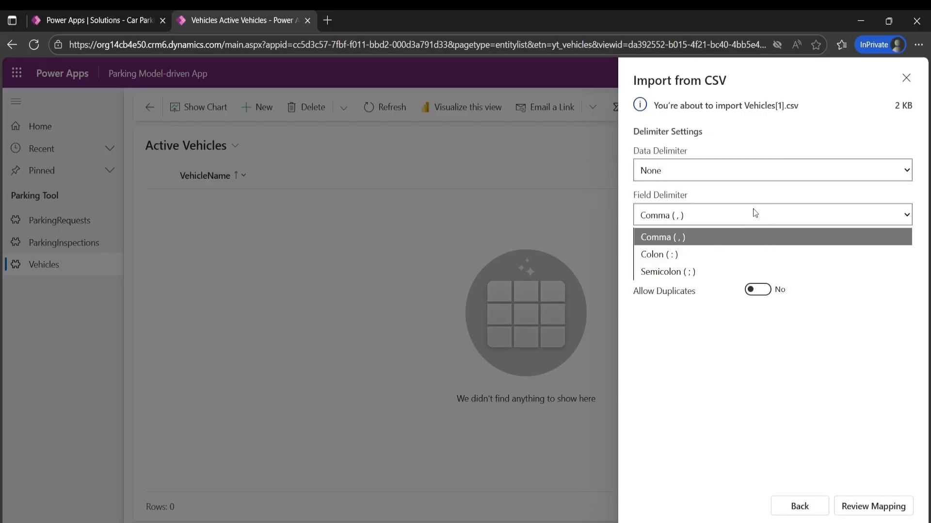
{"action": "left_click", "coordinate": [696, 237]}
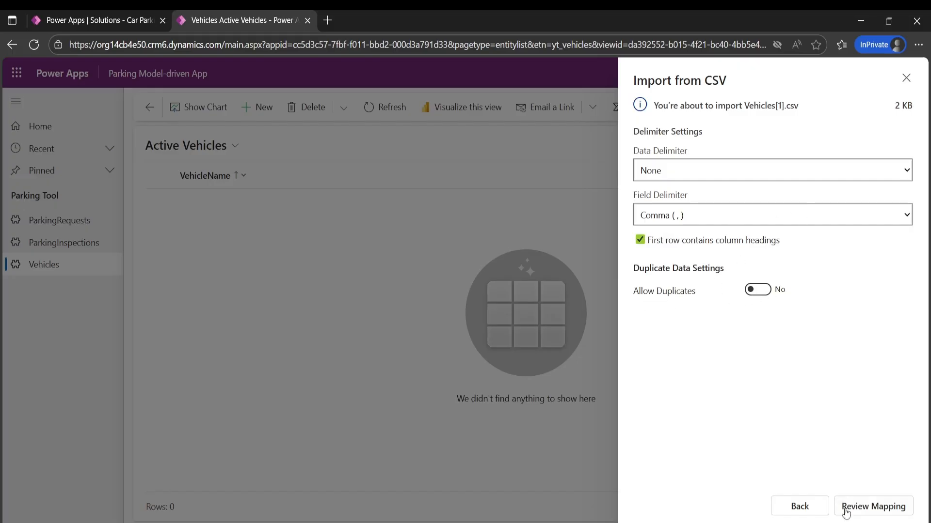
{"action": "left_click", "coordinate": [882, 507]}
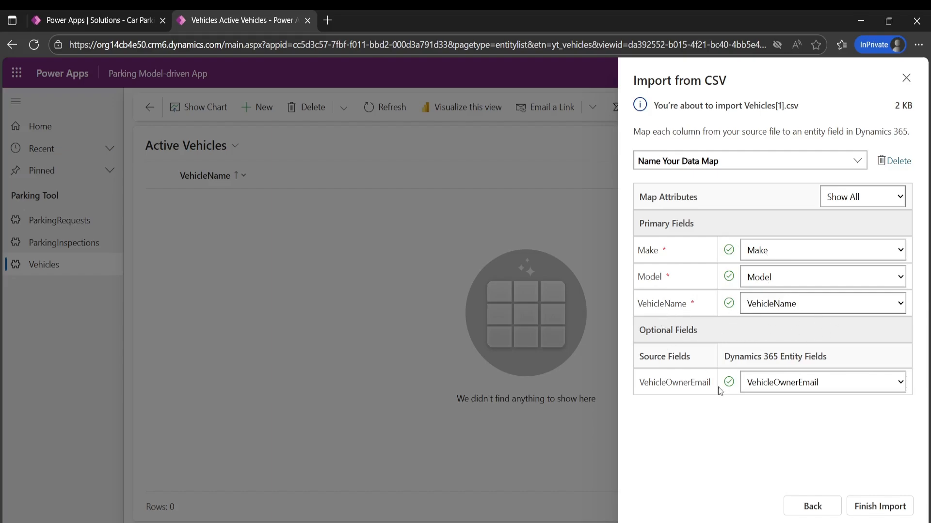
{"action": "left_click", "coordinate": [889, 512]}
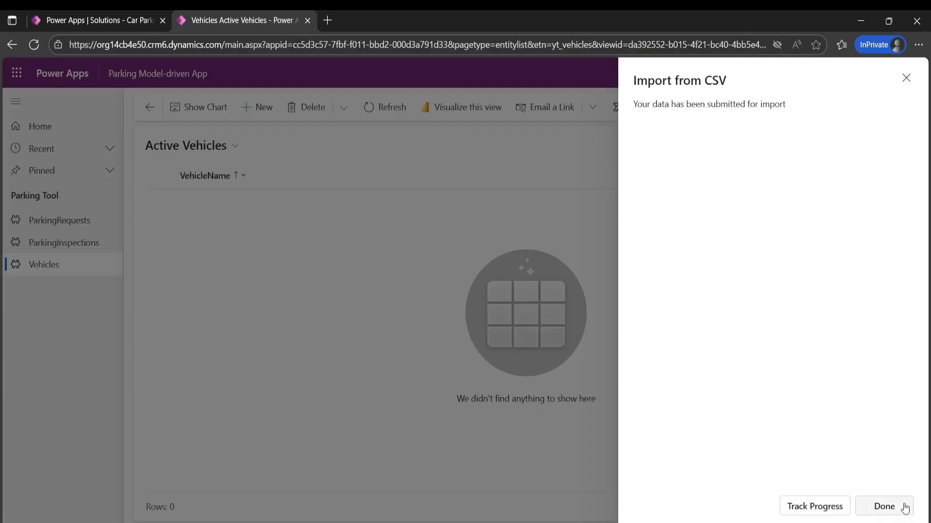
Track the progress of the Vehicles import in My Imports, refreshing the list several times
{"action": "left_click", "coordinate": [813, 507]}
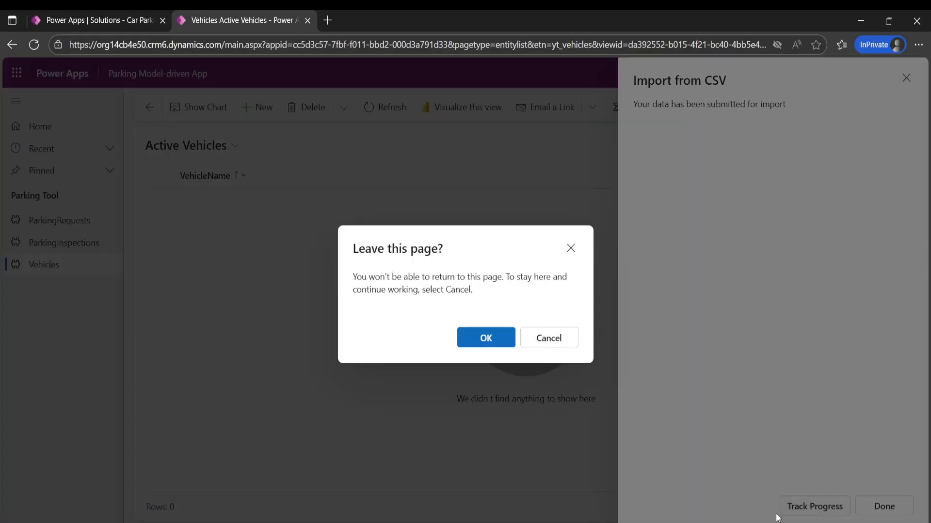
{"action": "left_click", "coordinate": [487, 340]}
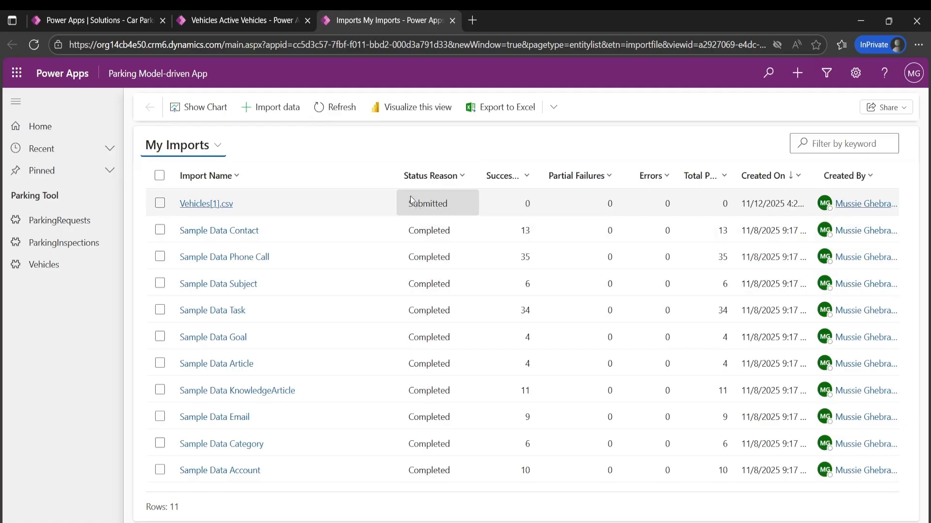
{"action": "left_click", "coordinate": [332, 109]}
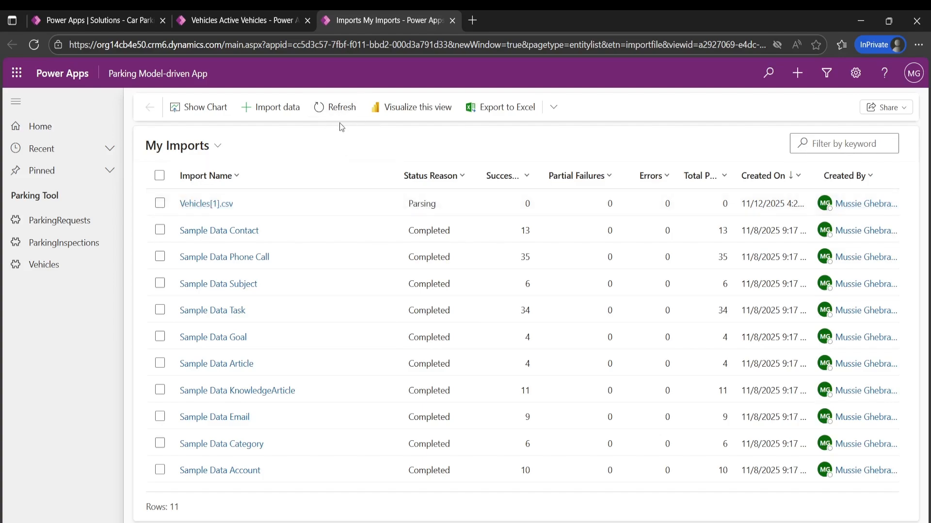
{"action": "left_click", "coordinate": [329, 107]}
{"action": "left_click", "coordinate": [339, 108]}
{"action": "left_click", "coordinate": [319, 106]}
Return to the Vehicles page, close the import pane, look through the reloaded vehicle list and open its first record
{"action": "left_click", "coordinate": [221, 22]}
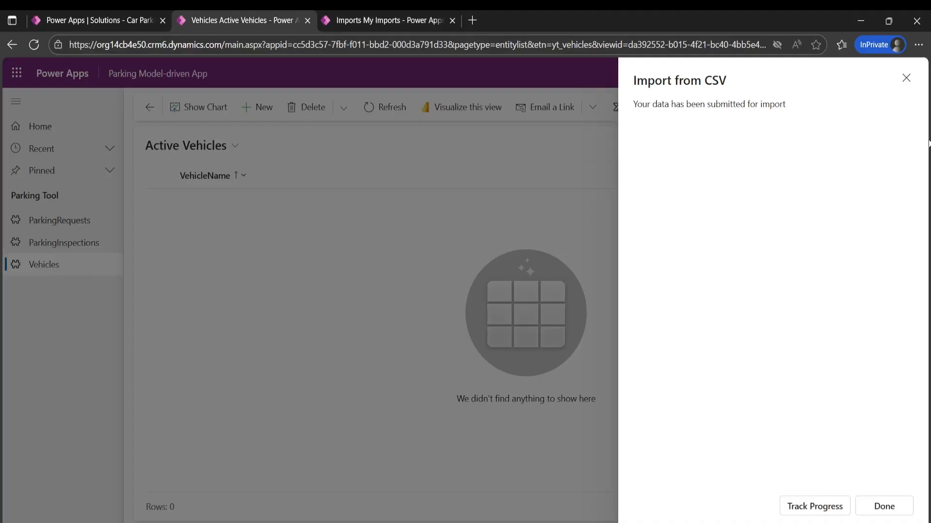
{"action": "left_click", "coordinate": [884, 506]}
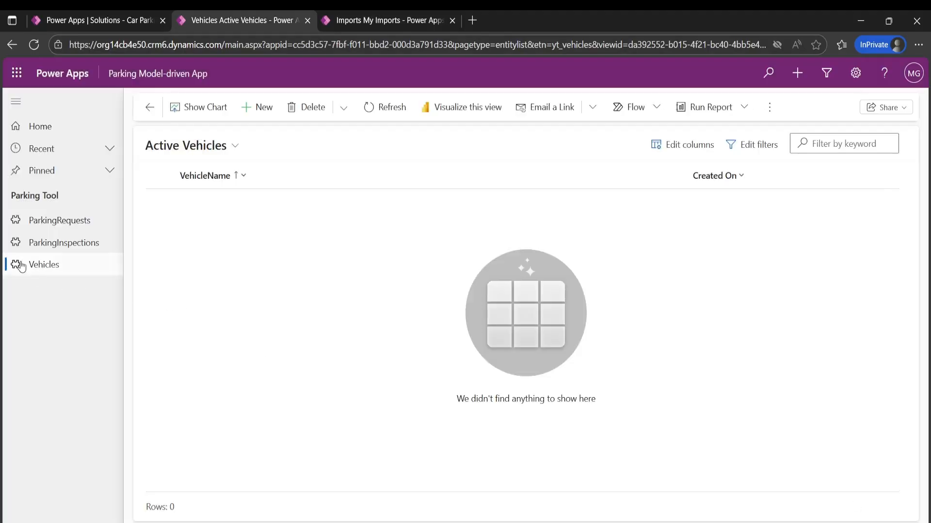
{"action": "left_click", "coordinate": [36, 269]}
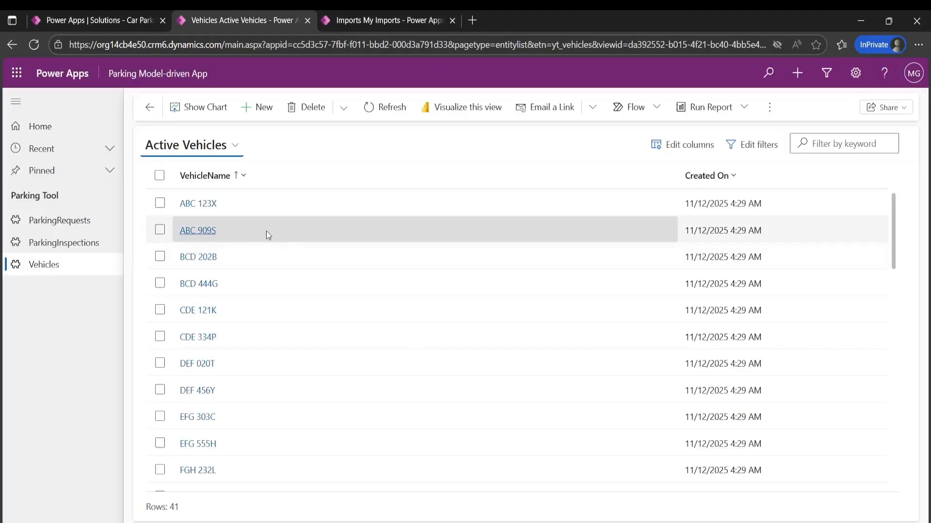
{"action": "scroll", "coordinate": [295, 350], "scroll_direction": "down", "scroll_amount": 15}
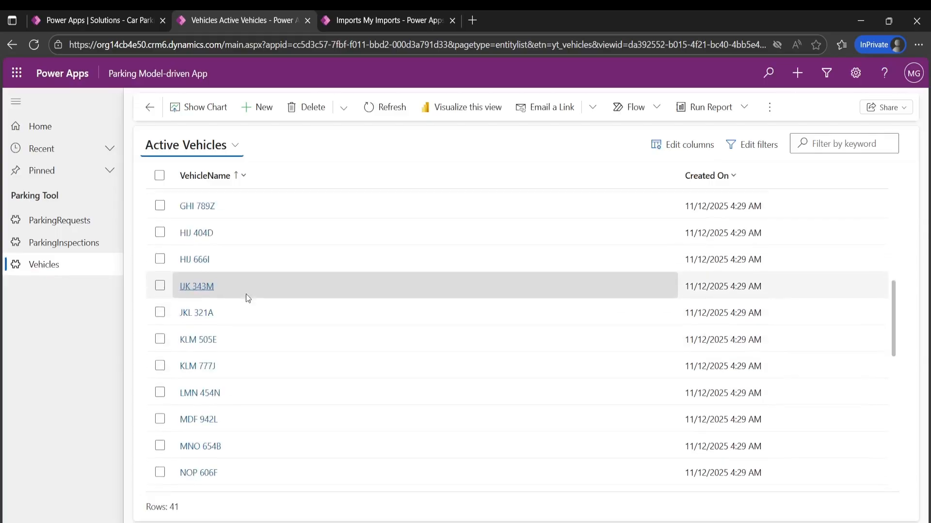
{"action": "scroll", "coordinate": [223, 347], "scroll_direction": "up", "scroll_amount": 15}
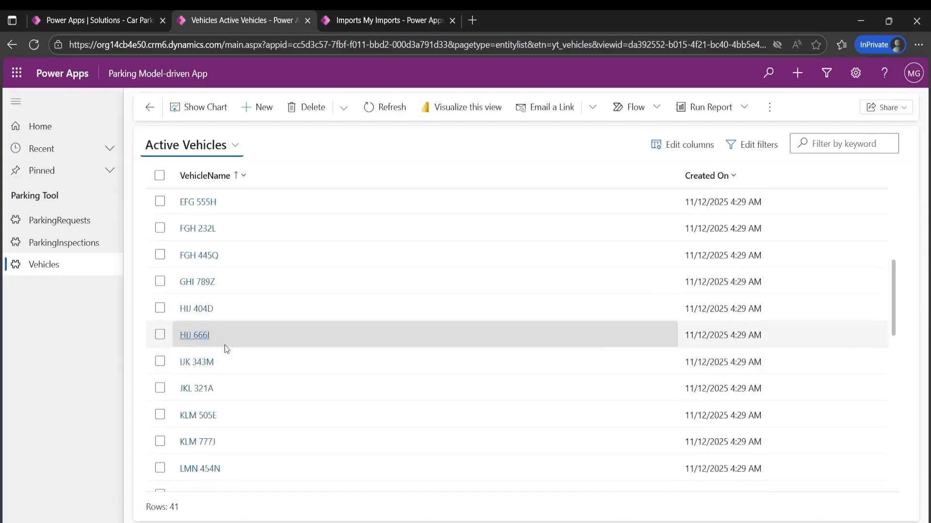
{"action": "left_click", "coordinate": [197, 204]}
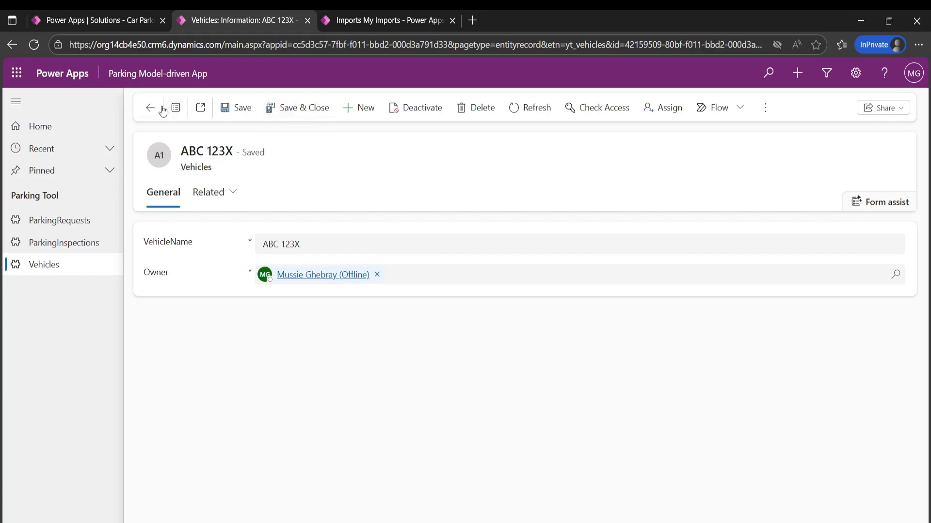
From the ParkingInspections page, examine the date and number formats and available locales in the personalization settings, leaving them unchanged
{"action": "left_click", "coordinate": [64, 248]}
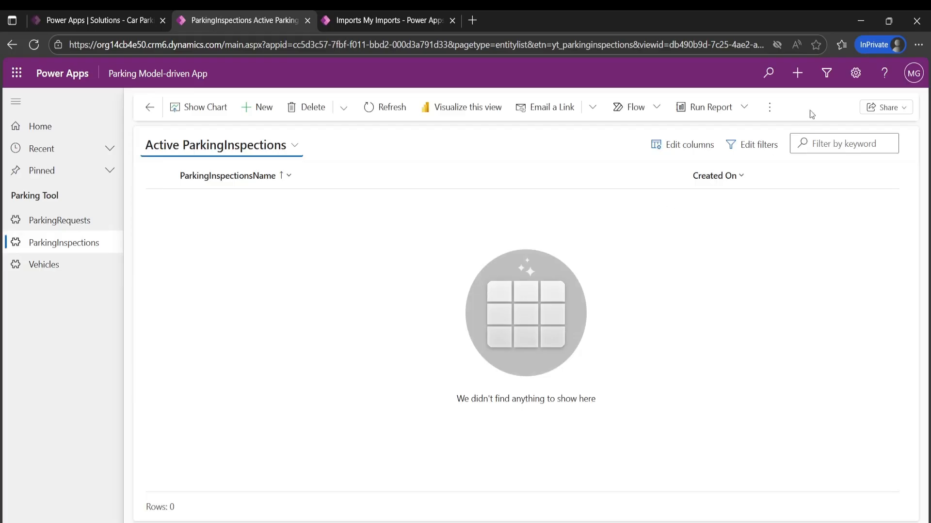
{"action": "left_click", "coordinate": [855, 73]}
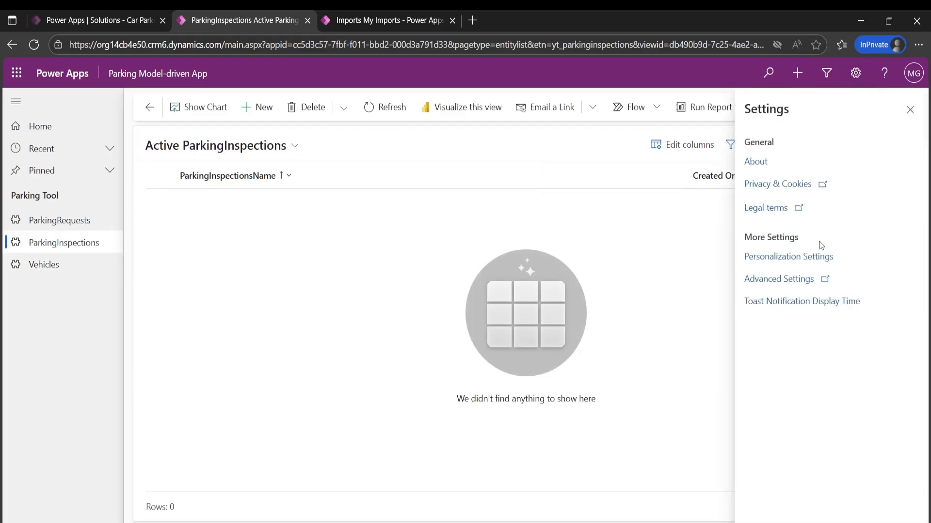
{"action": "left_click", "coordinate": [772, 258]}
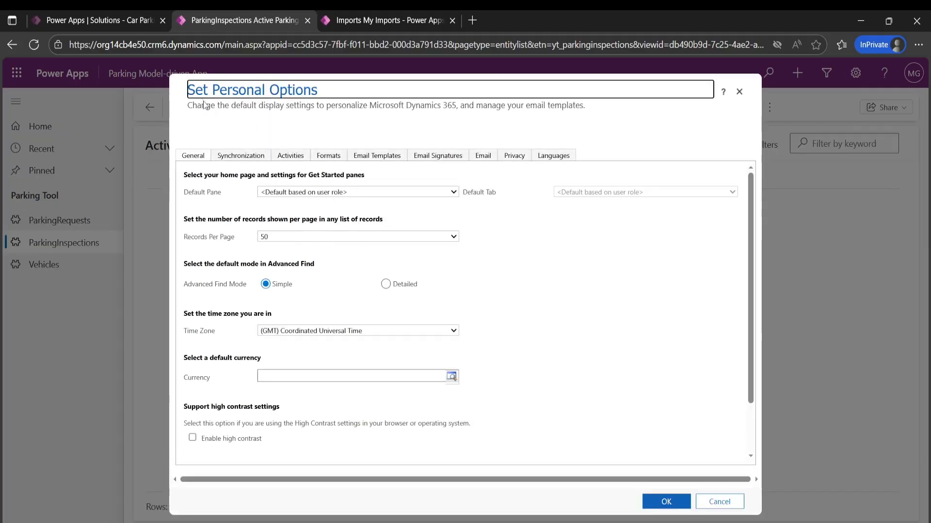
{"action": "left_click", "coordinate": [305, 156]}
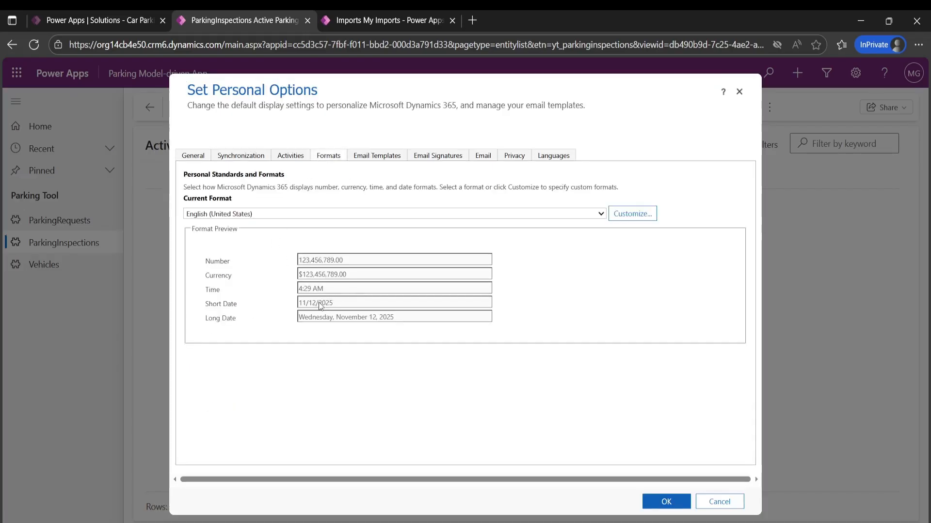
{"action": "left_click", "coordinate": [252, 217]}
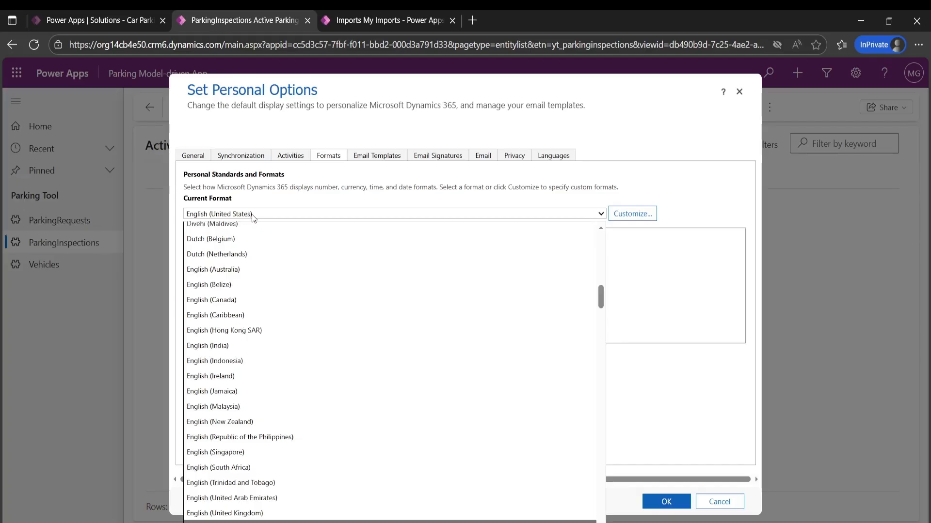
{"action": "left_click", "coordinate": [252, 217]}
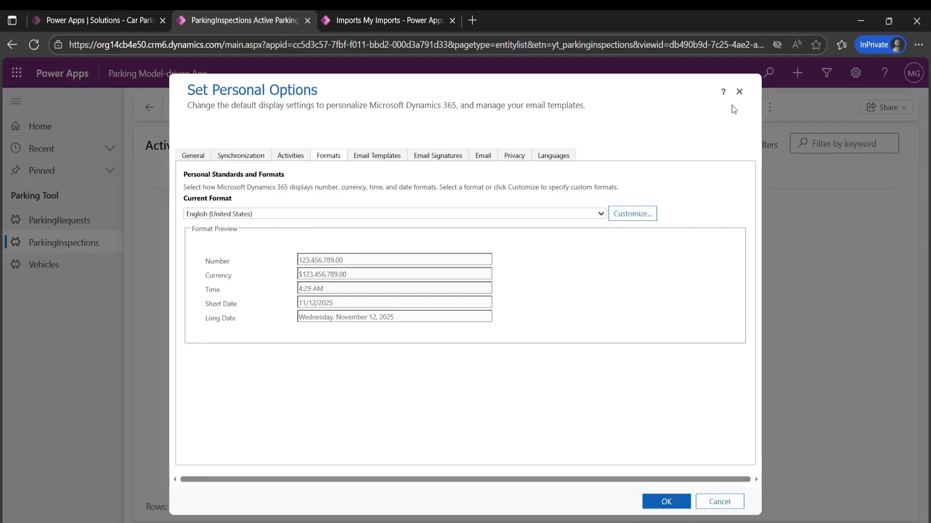
{"action": "left_click", "coordinate": [739, 92]}
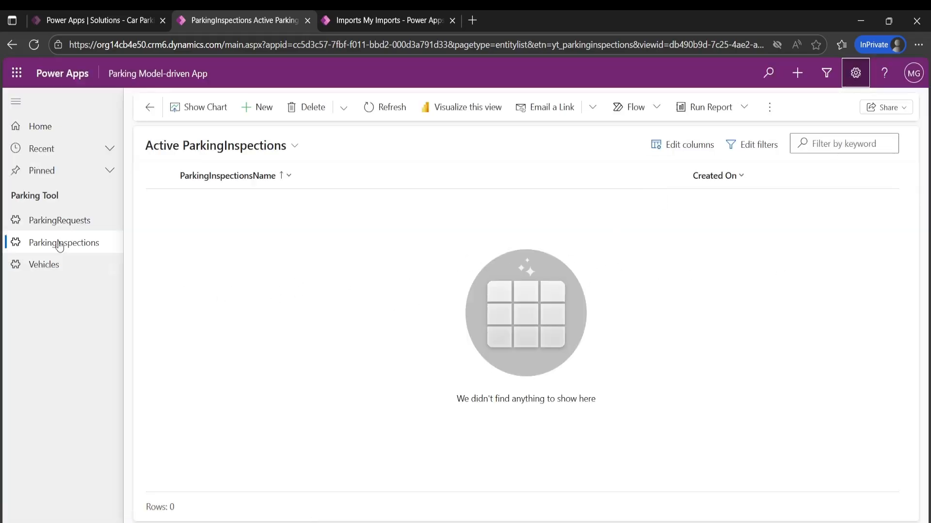
Start a CSV import on the ParkingRequests page and choose the ParkingRequests file from ParkingChallengeResources.zip
{"action": "left_click", "coordinate": [66, 220]}
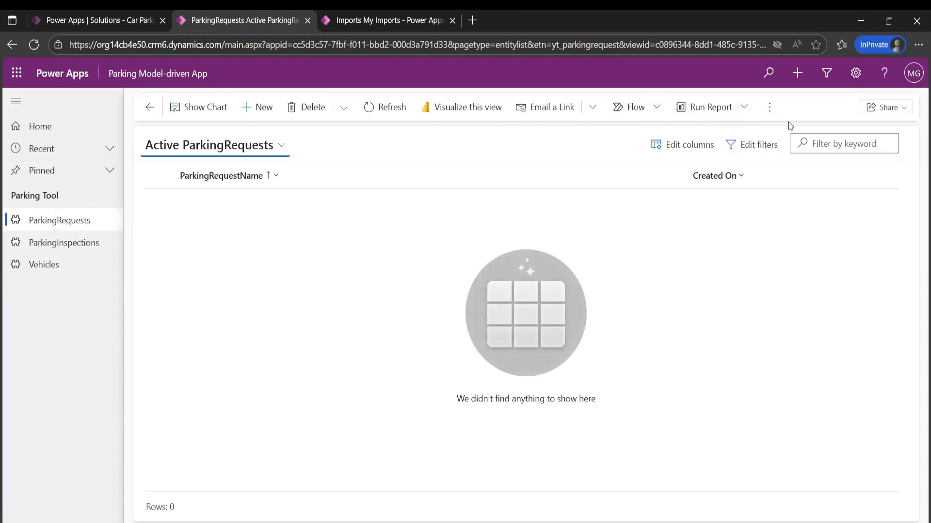
{"action": "left_click", "coordinate": [769, 108]}
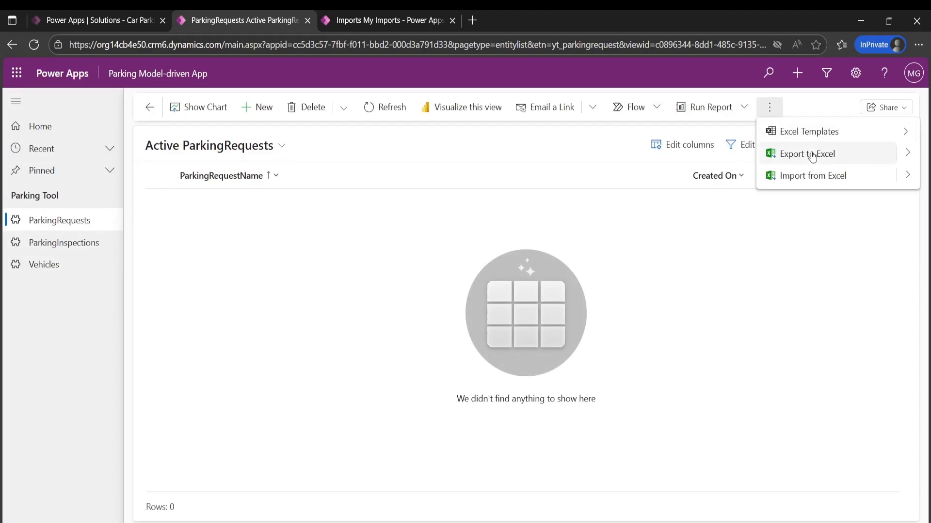
{"action": "left_click", "coordinate": [906, 177]}
{"action": "left_click", "coordinate": [839, 153]}
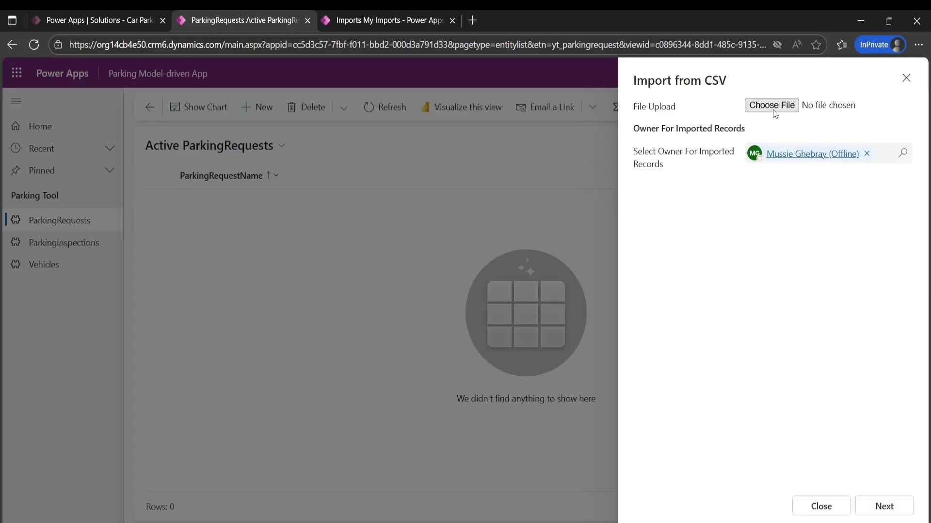
{"action": "left_click", "coordinate": [771, 107]}
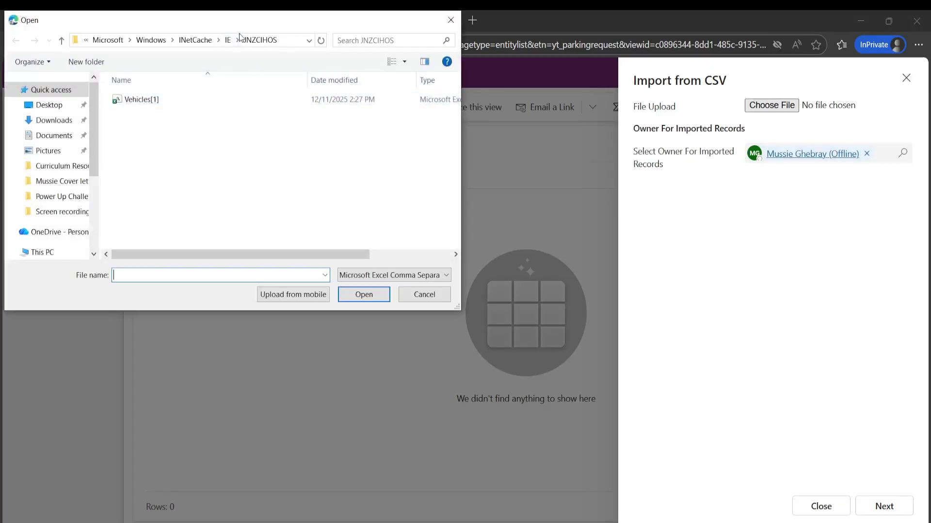
{"action": "left_click", "coordinate": [289, 40]}
{"action": "key", "text": "ctrl+v"}
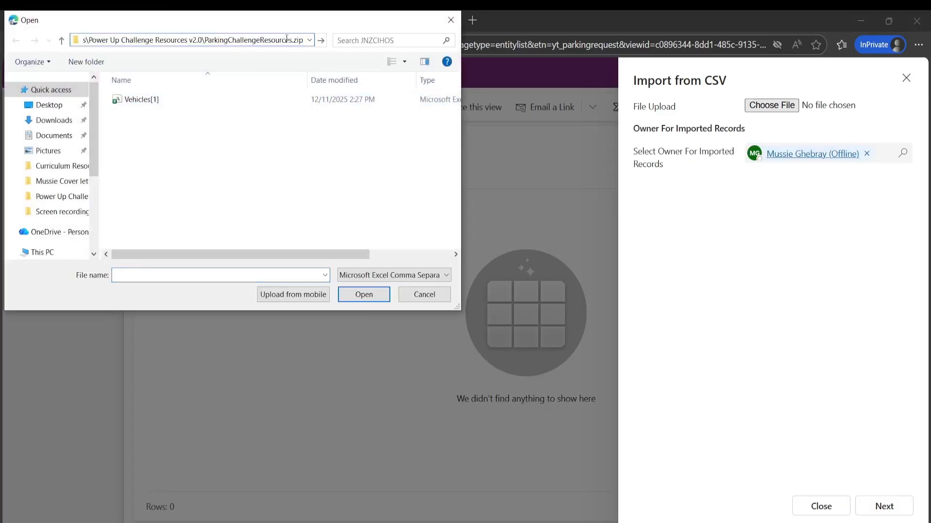
{"action": "key", "text": "Return"}
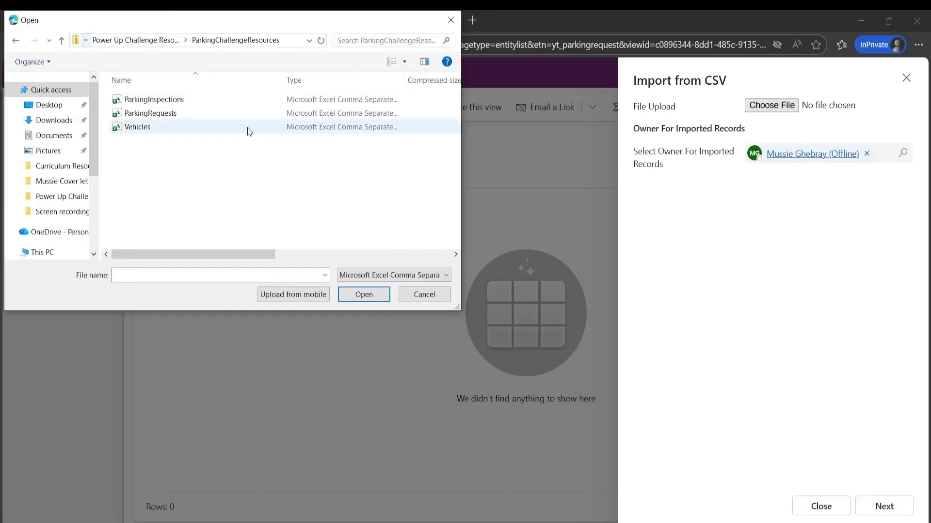
{"action": "left_click", "coordinate": [166, 115]}
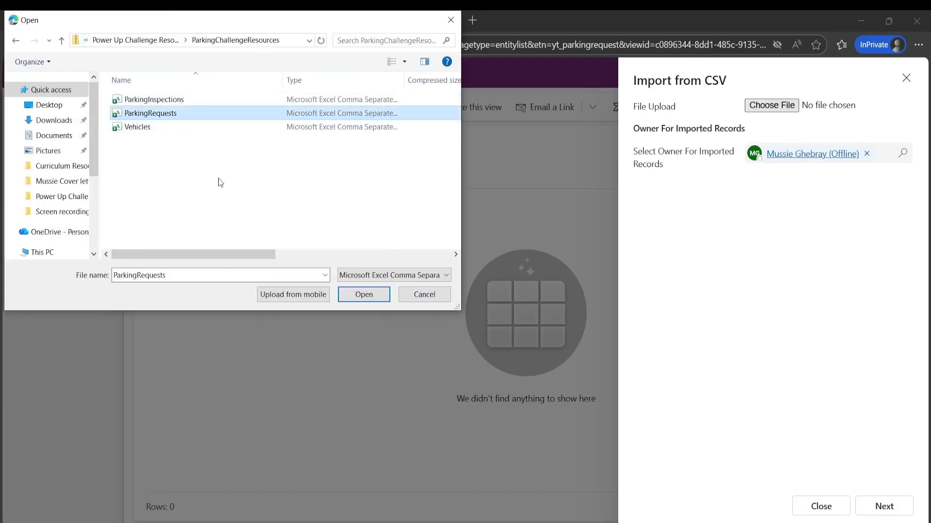
{"action": "left_click", "coordinate": [364, 296]}
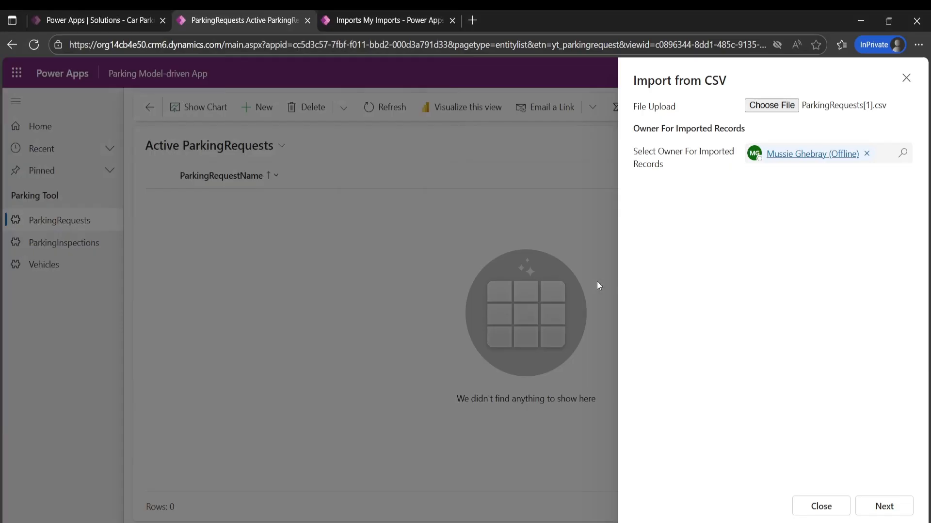
Set the data delimiter to None for the ParkingRequests import and proceed to its column mapping
{"action": "left_click", "coordinate": [880, 506]}
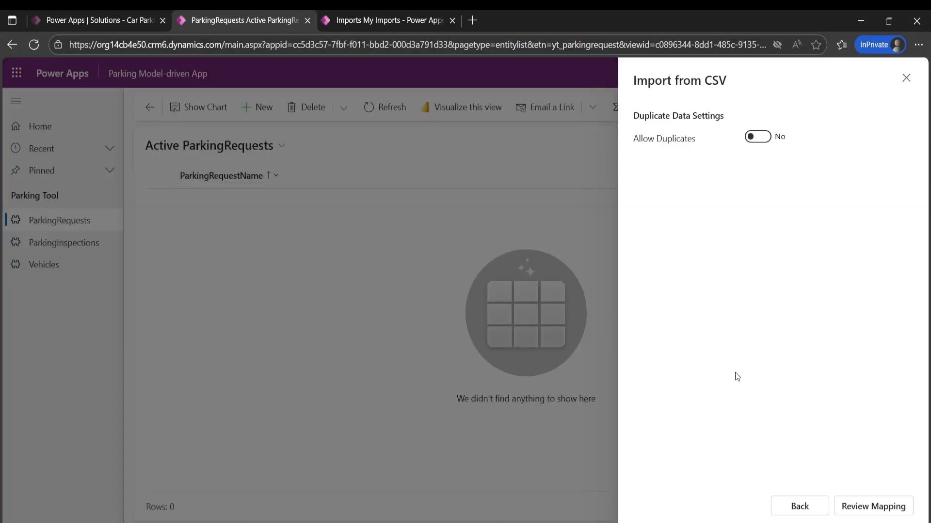
{"action": "left_click", "coordinate": [734, 172]}
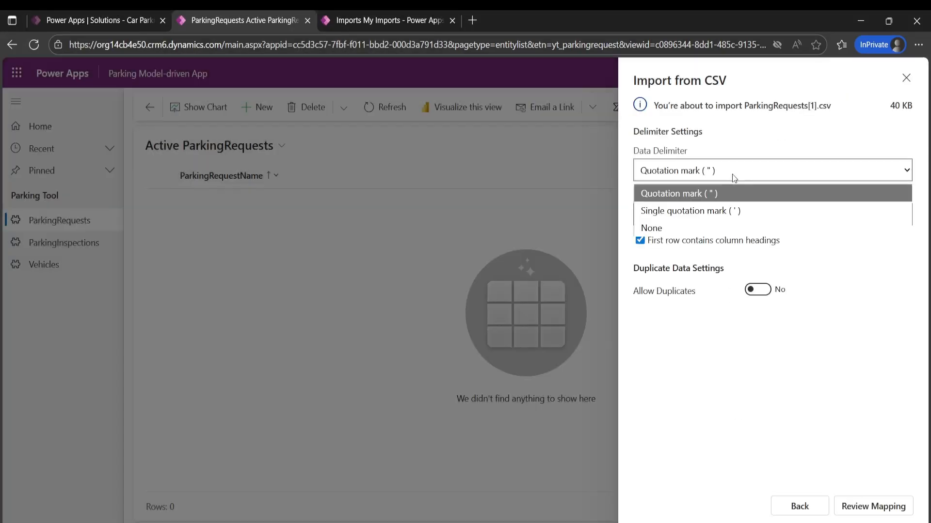
{"action": "left_click", "coordinate": [718, 229]}
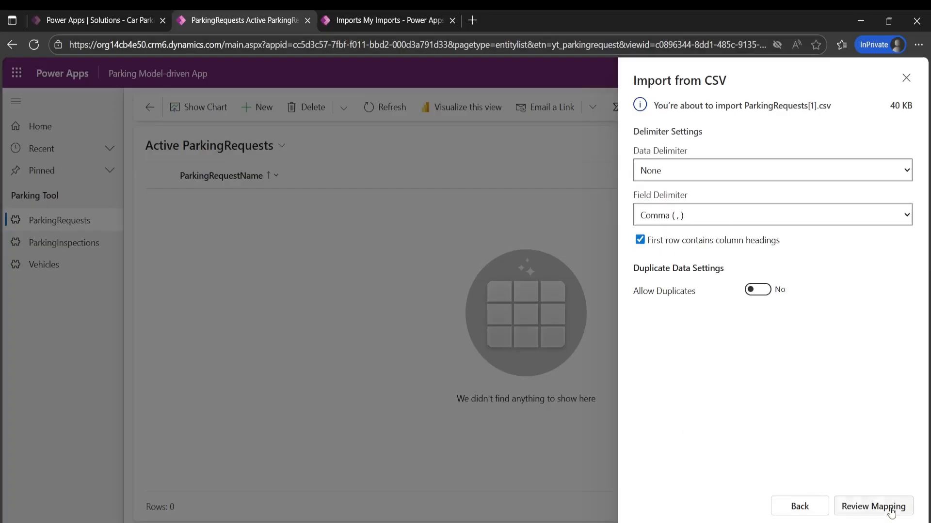
{"action": "left_click", "coordinate": [874, 507]}
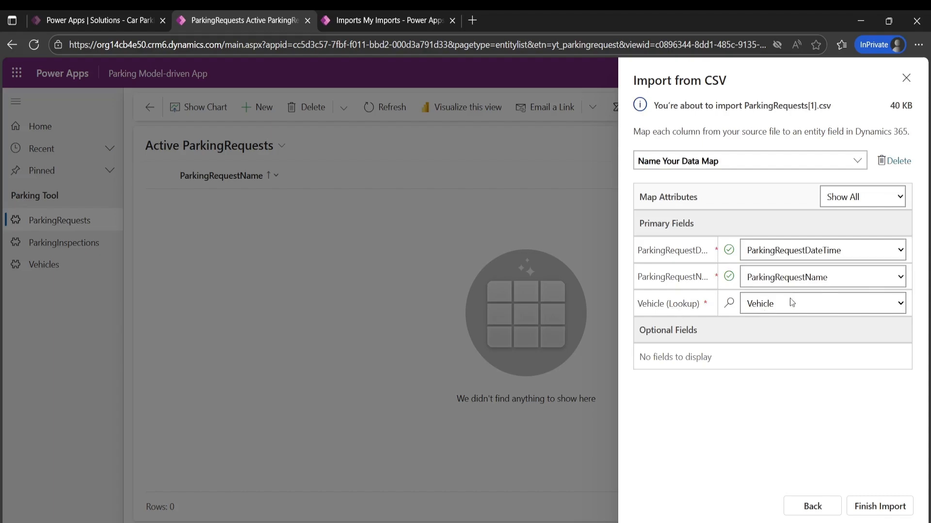
Check the mapping options for the Vehicle lookup, keep Vehicle, and finish the ParkingRequests import
{"action": "left_click", "coordinate": [805, 304]}
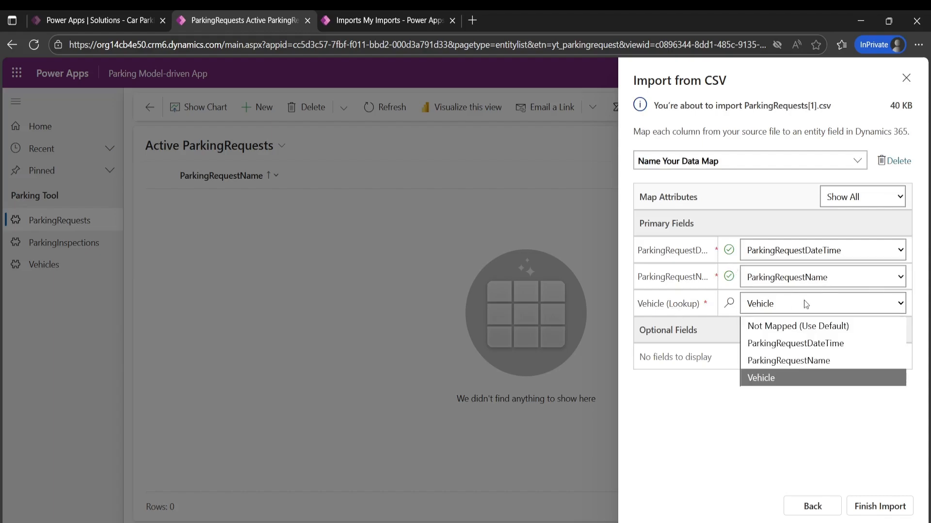
{"action": "left_click", "coordinate": [803, 301]}
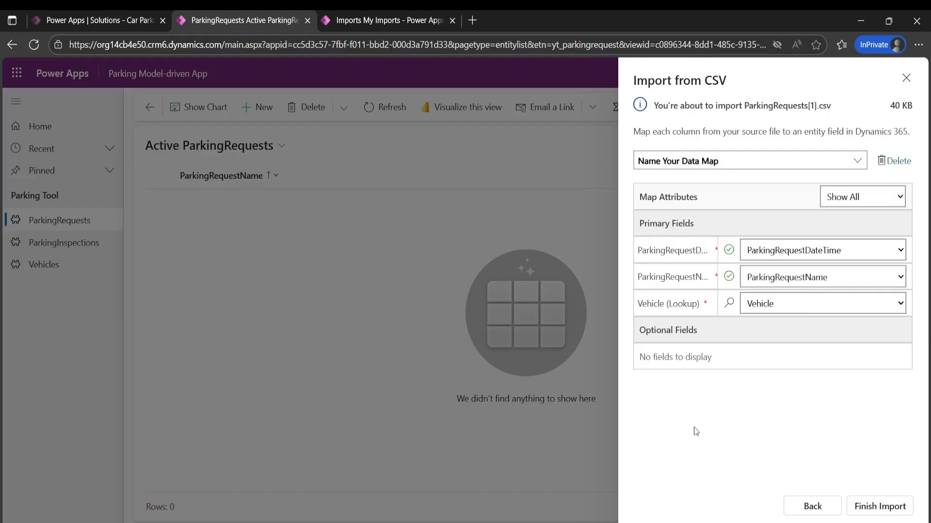
{"action": "left_click", "coordinate": [881, 509]}
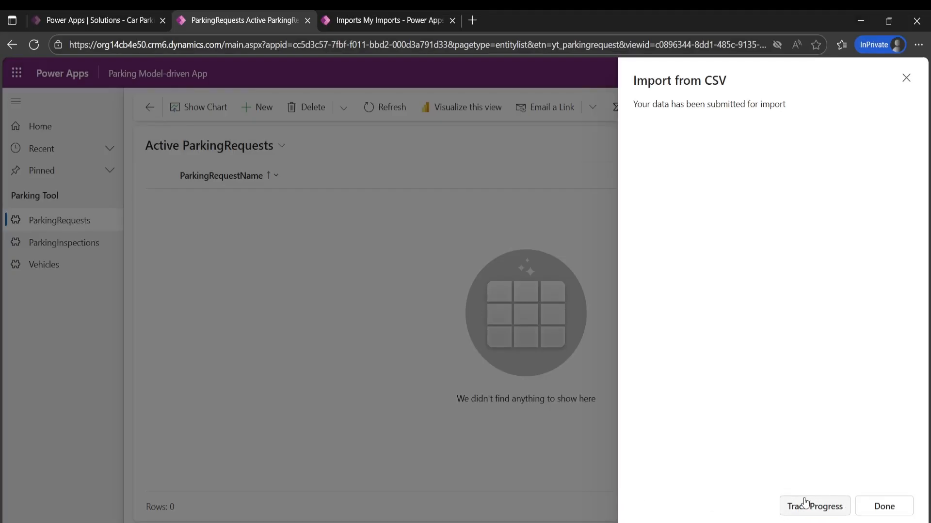
{"action": "left_click", "coordinate": [884, 506]}
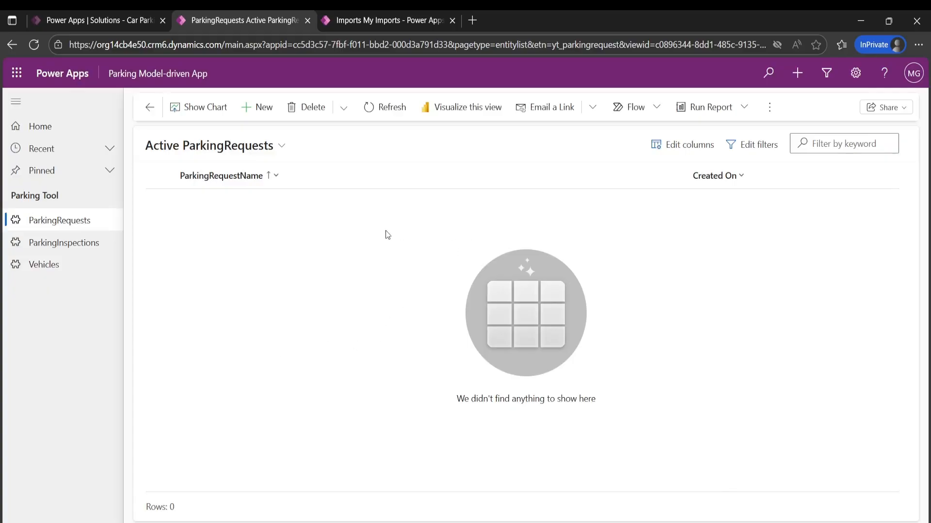
Start a CSV import on the ParkingInspections page and choose the ParkingInspections file from ParkingChallengeResources.zip
{"action": "left_click", "coordinate": [69, 249]}
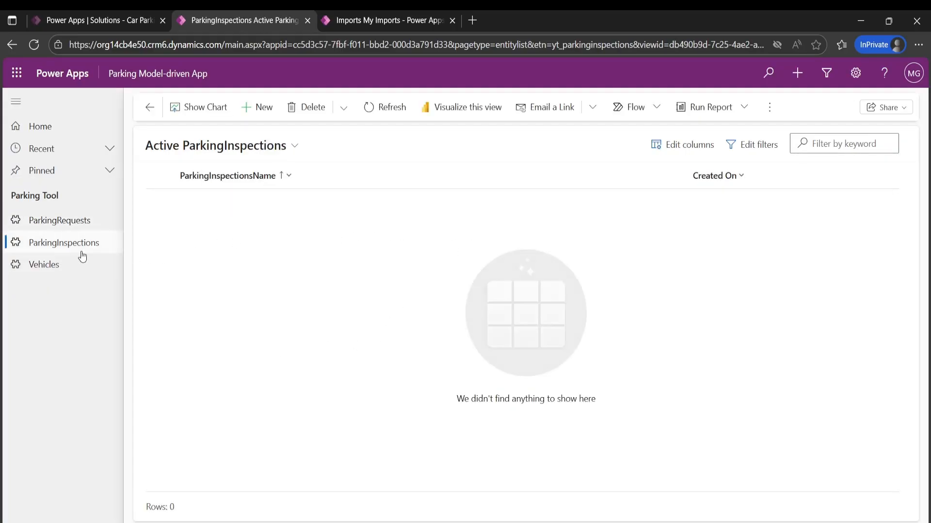
{"action": "left_click", "coordinate": [772, 107]}
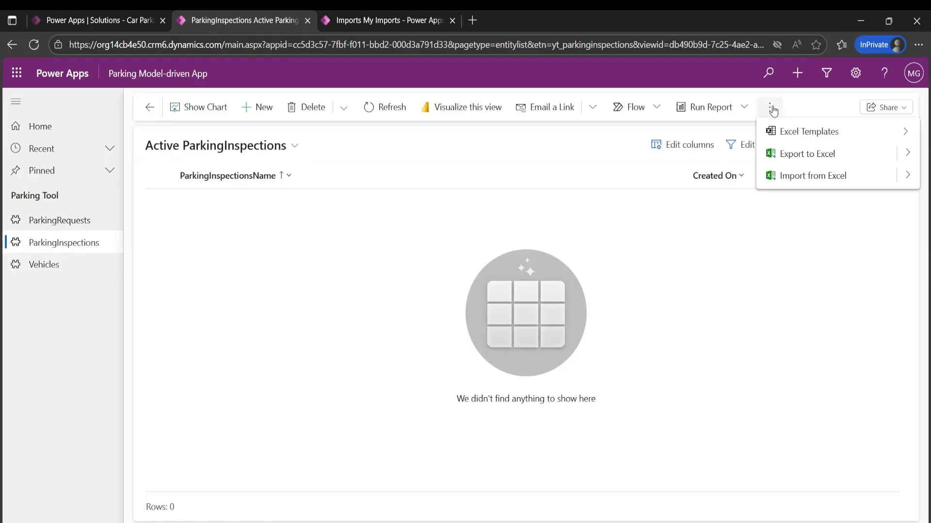
{"action": "left_click", "coordinate": [908, 182]}
{"action": "left_click", "coordinate": [838, 152]}
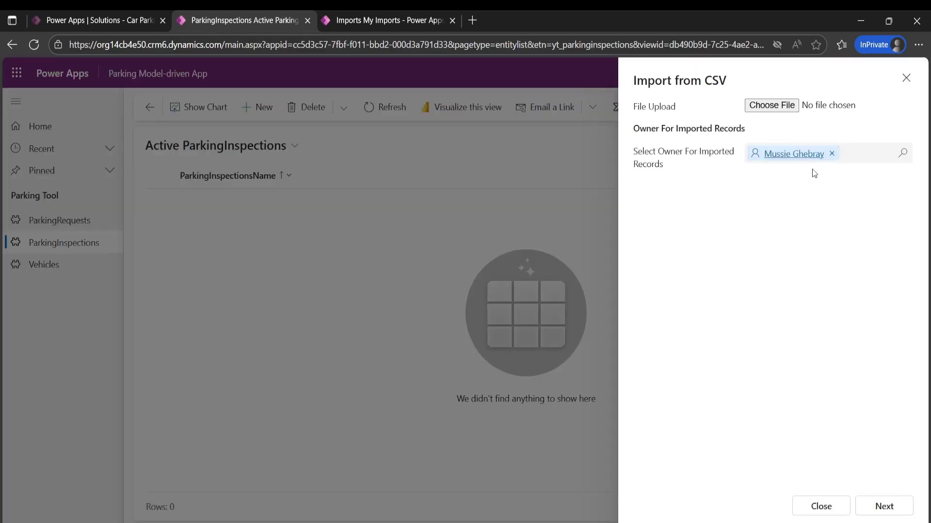
{"action": "left_click", "coordinate": [772, 105]}
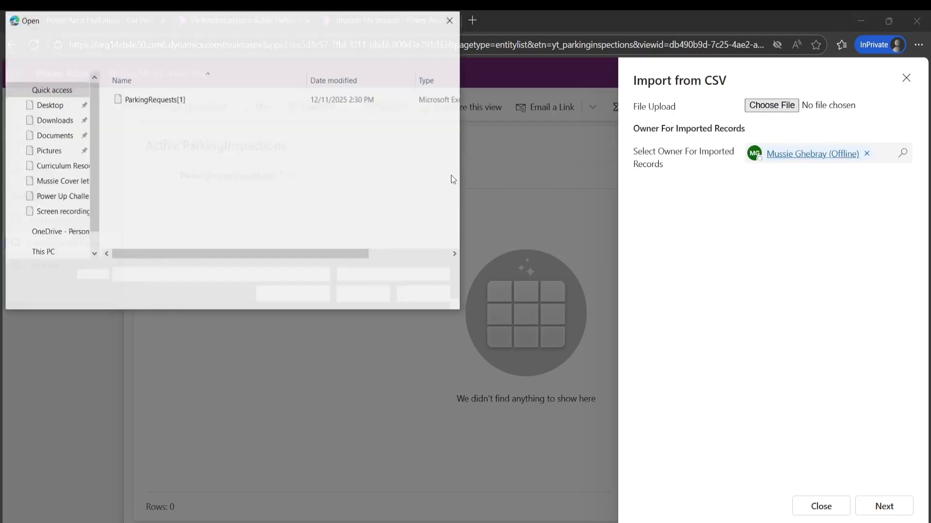
{"action": "left_click", "coordinate": [286, 39]}
{"action": "key", "text": "ctrl+v"}
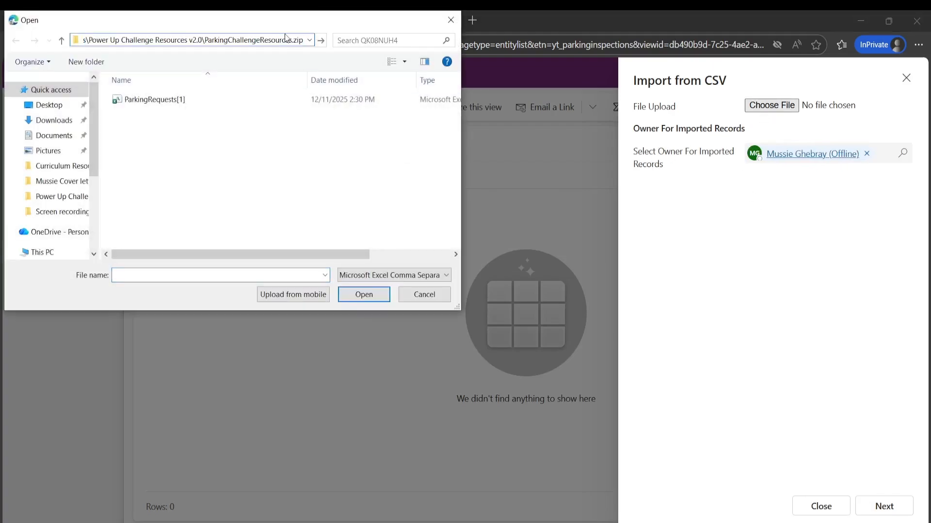
{"action": "key", "text": "Return"}
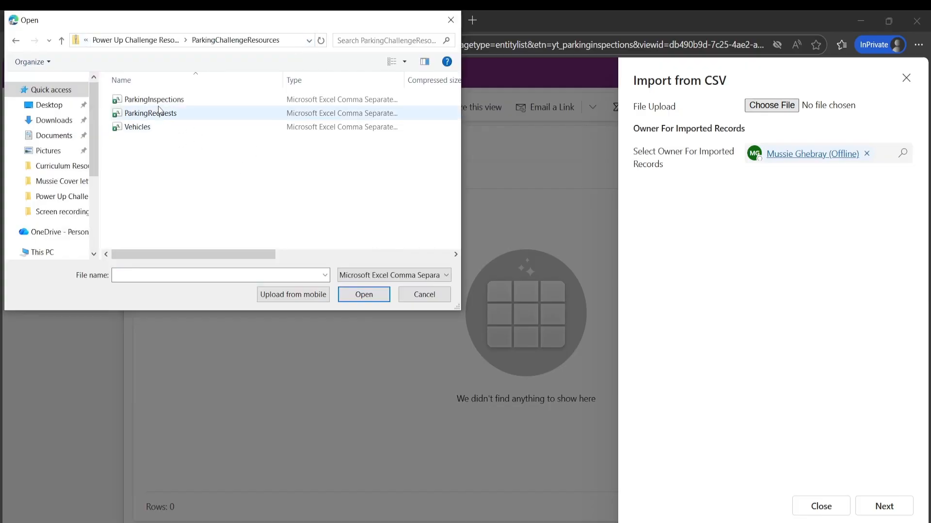
{"action": "left_click", "coordinate": [171, 103]}
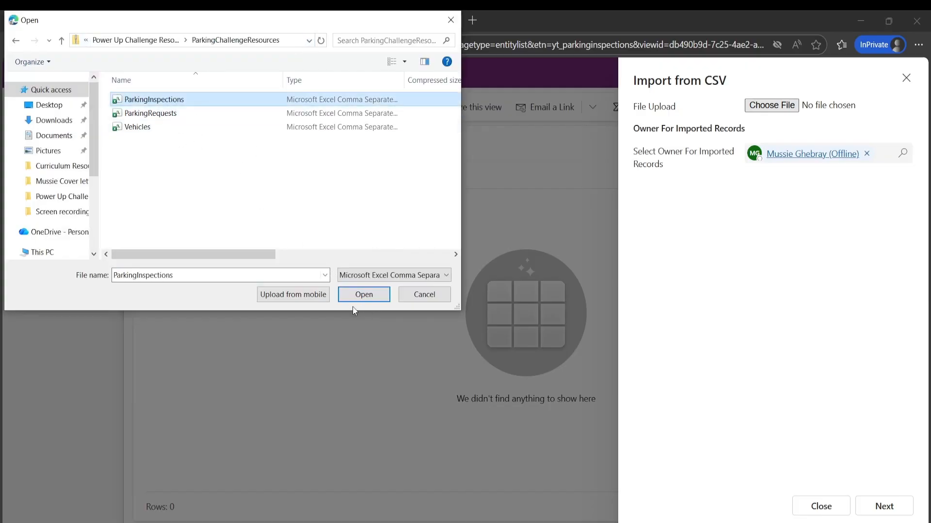
{"action": "left_click", "coordinate": [362, 295]}
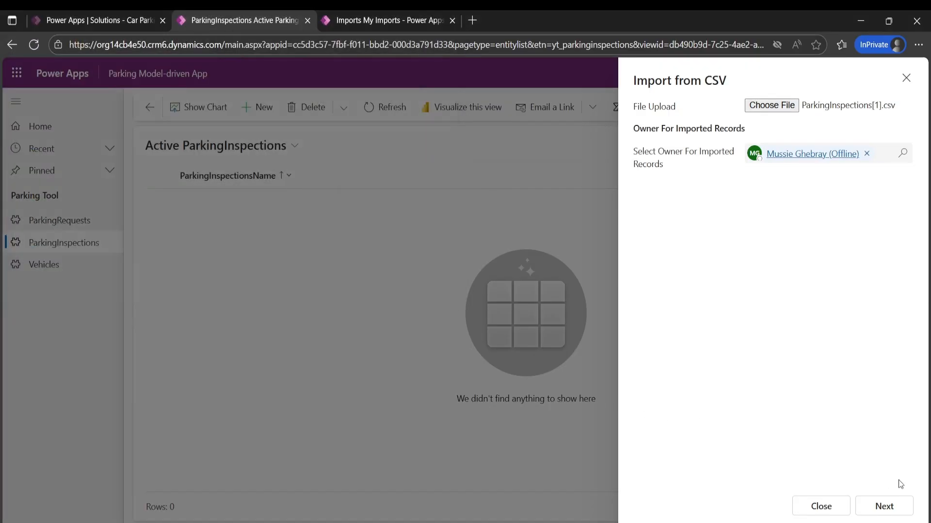
Set the data delimiter to None for the ParkingInspections import and proceed to its column mapping
{"action": "left_click", "coordinate": [891, 507]}
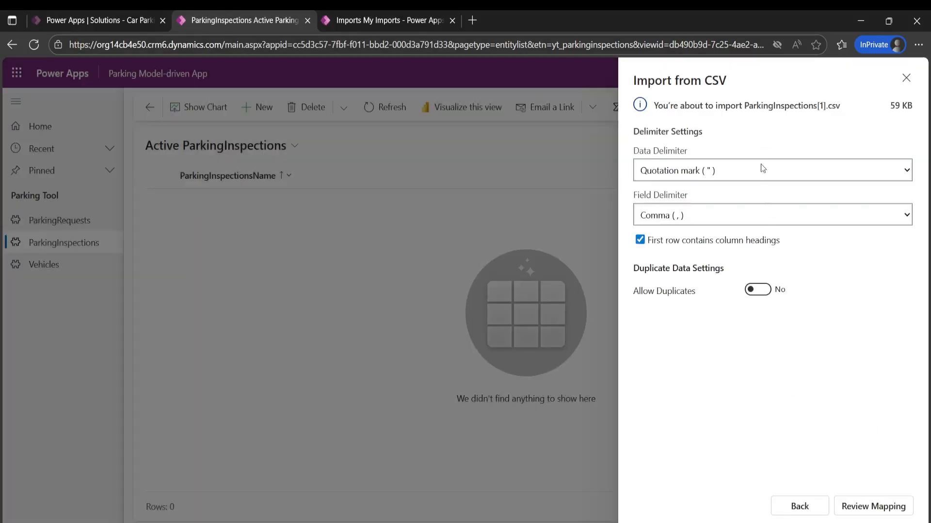
{"action": "left_click", "coordinate": [762, 169]}
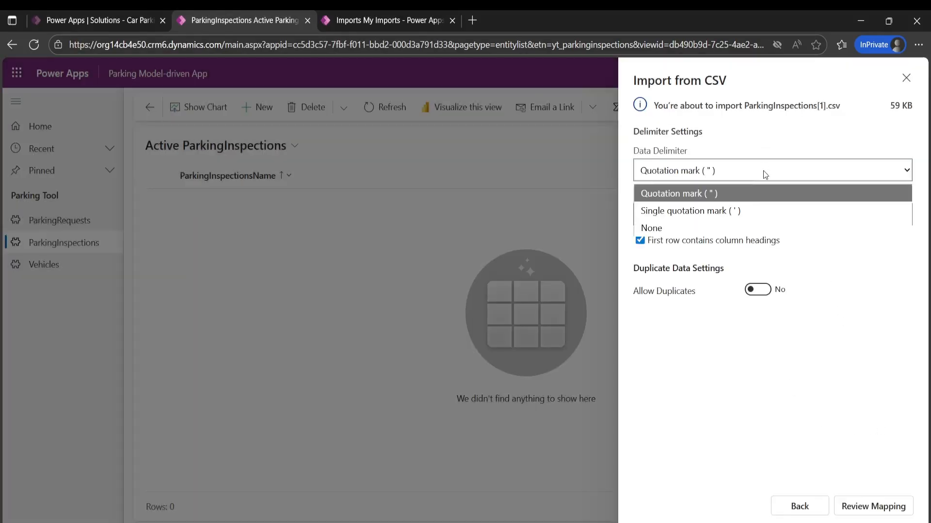
{"action": "left_click", "coordinate": [666, 226]}
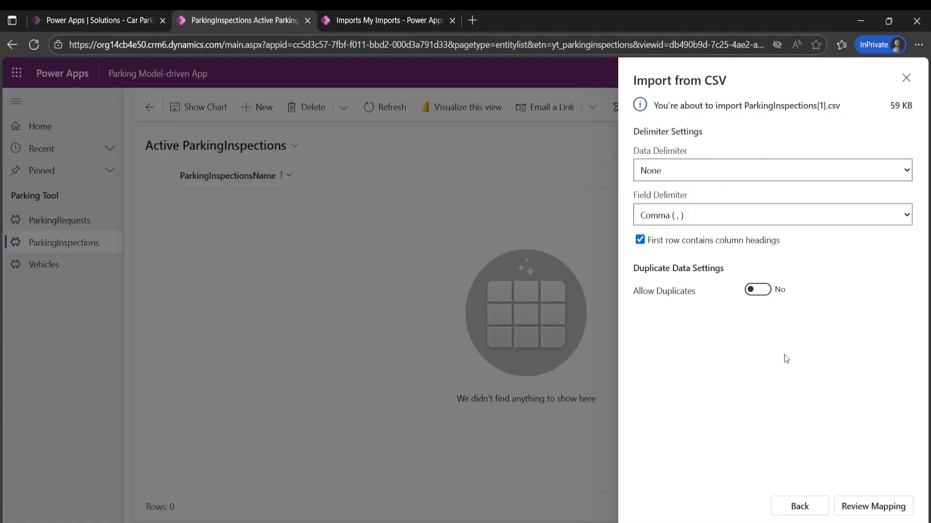
{"action": "left_click", "coordinate": [871, 506]}
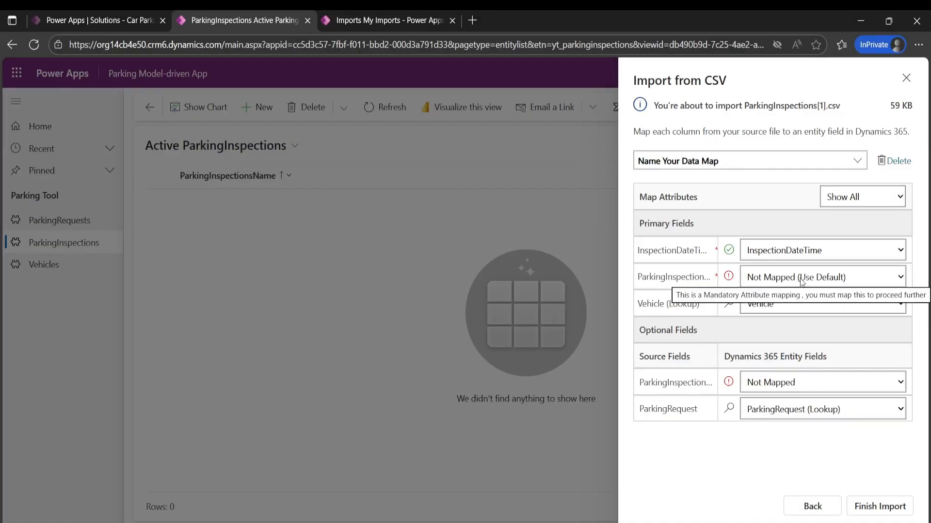
Map the required ParkingInspectionsName field to the ParkingInspectionName source column, and close the import pane
{"action": "left_click", "coordinate": [836, 278]}
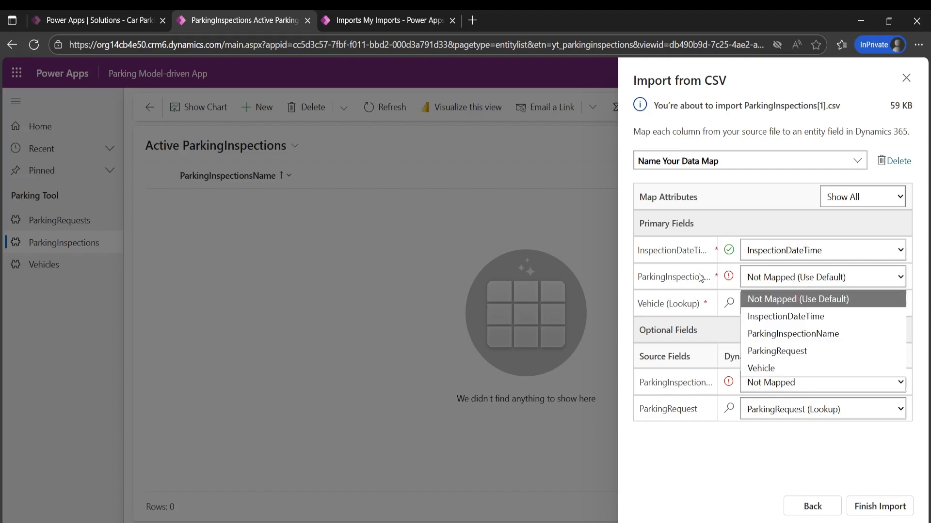
{"action": "left_click", "coordinate": [697, 282]}
{"action": "left_click", "coordinate": [822, 277]}
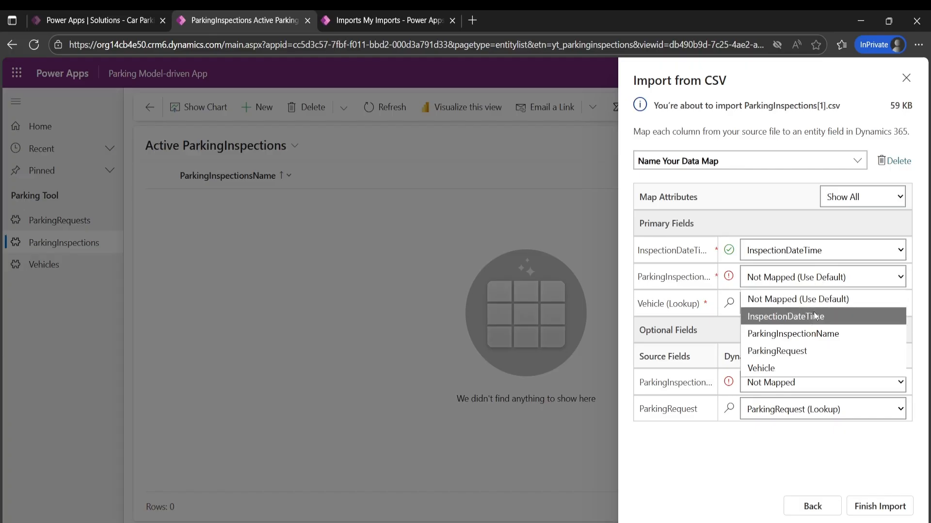
{"action": "left_click", "coordinate": [814, 334]}
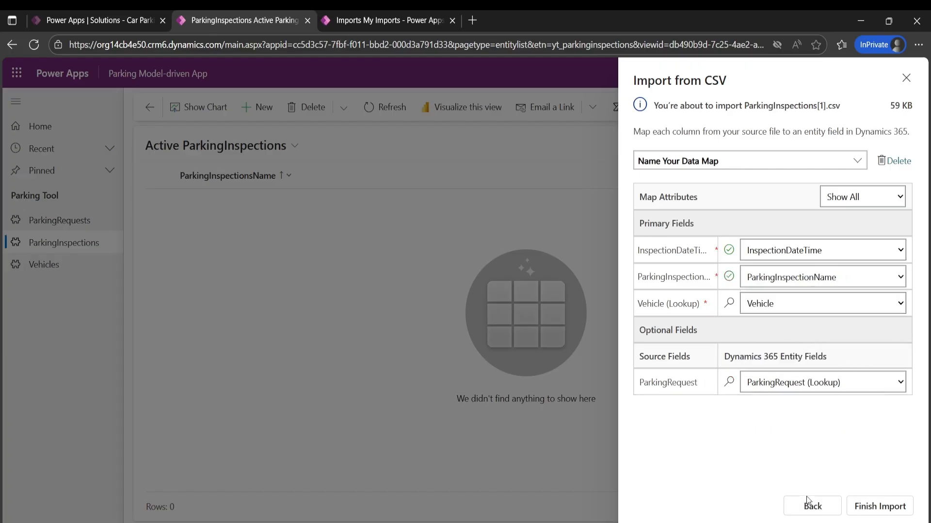
{"action": "left_click", "coordinate": [906, 80]}
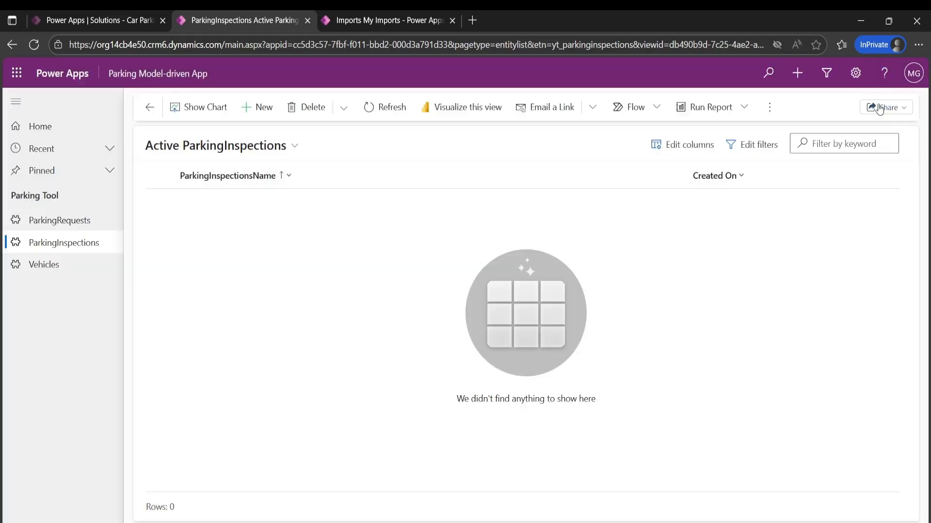
Leave the Car Parking Management Solution for the solutions list and open the Power Platform admin center
{"action": "left_click", "coordinate": [87, 22]}
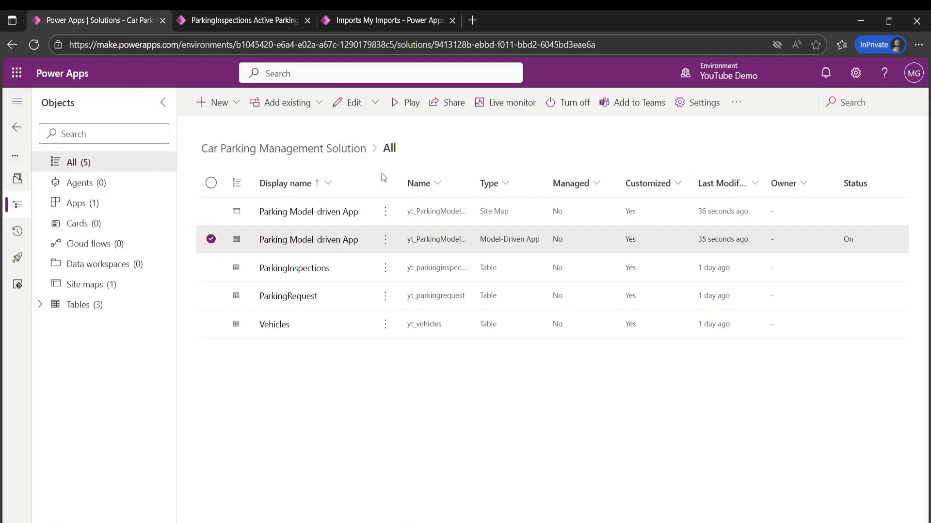
{"action": "left_click", "coordinate": [17, 127]}
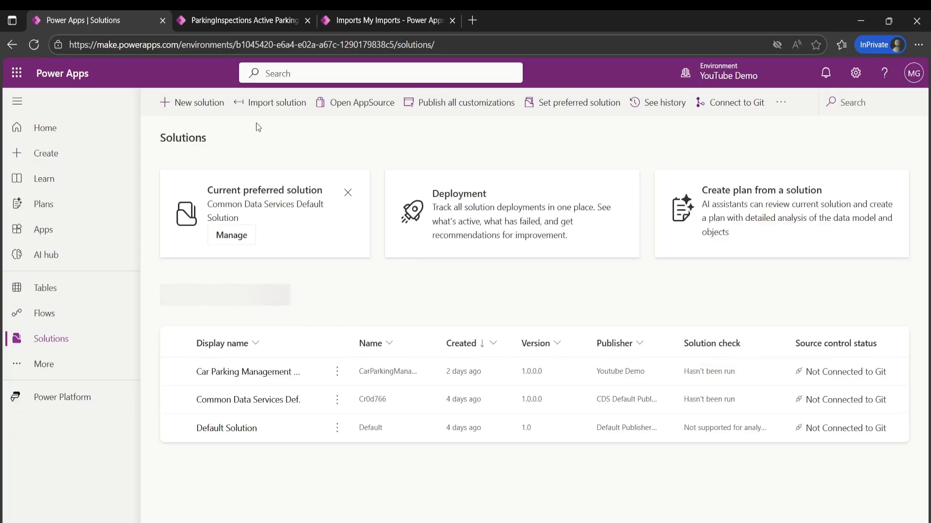
{"action": "left_click", "coordinate": [850, 81]}
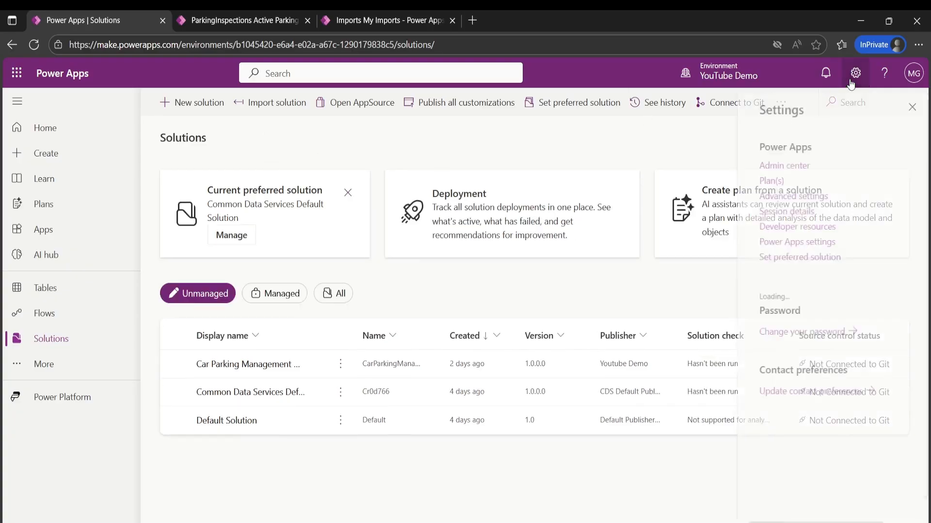
{"action": "left_click", "coordinate": [775, 167]}
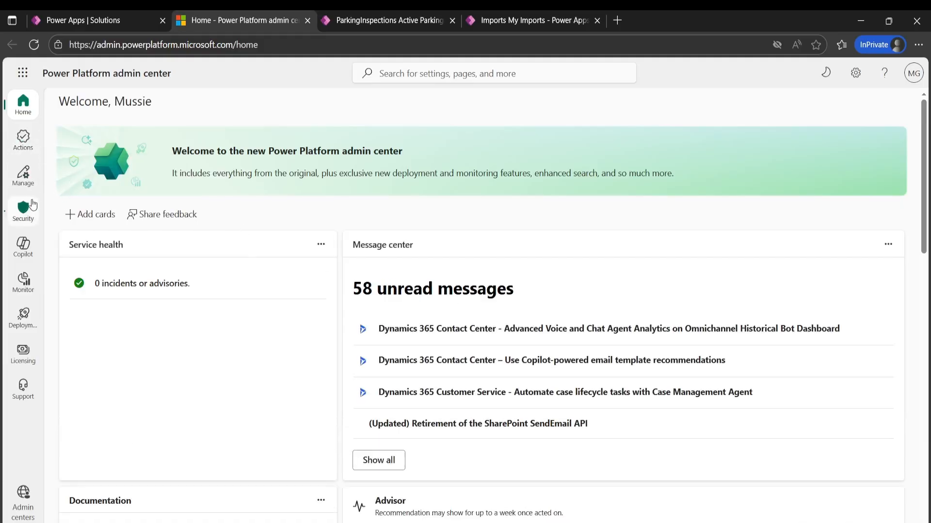
Open the YouTube Demo environment's settings and launch the Data import wizard from its data management settings
{"action": "left_click", "coordinate": [24, 175]}
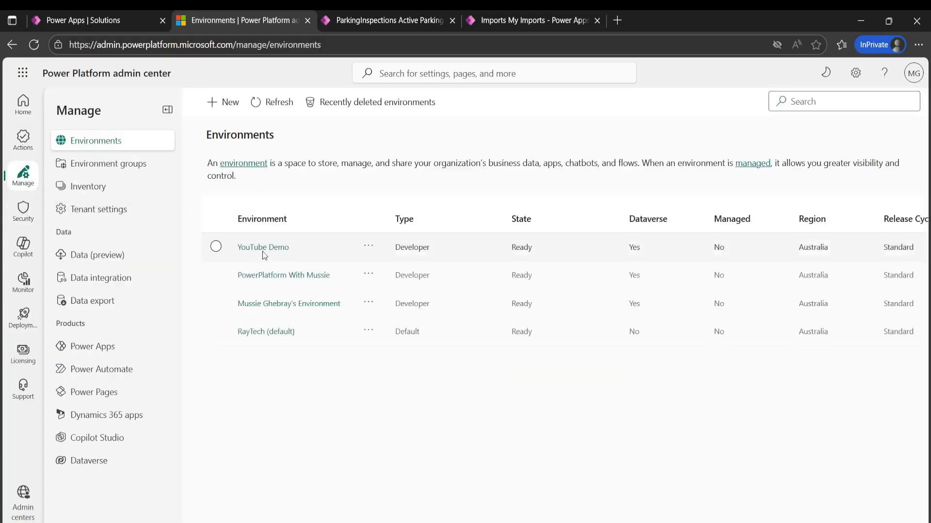
{"action": "left_click", "coordinate": [368, 246]}
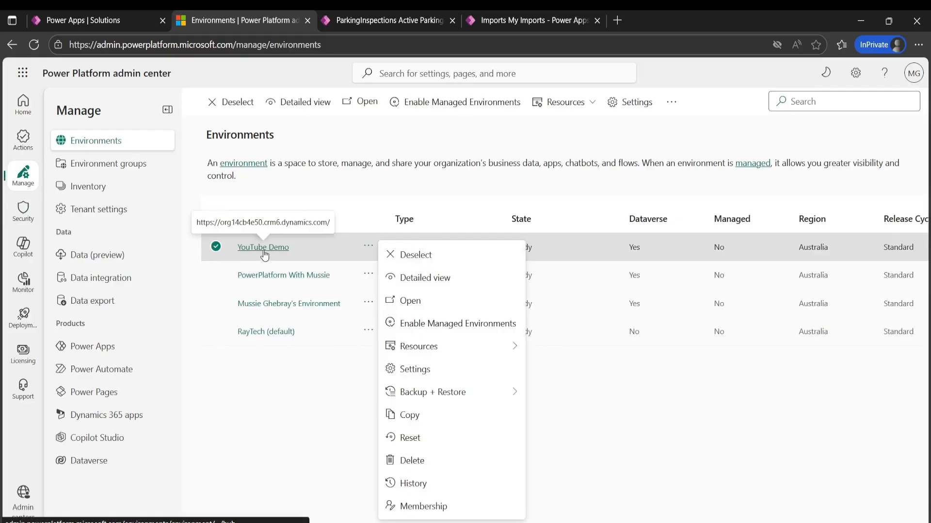
{"action": "left_click", "coordinate": [414, 370]}
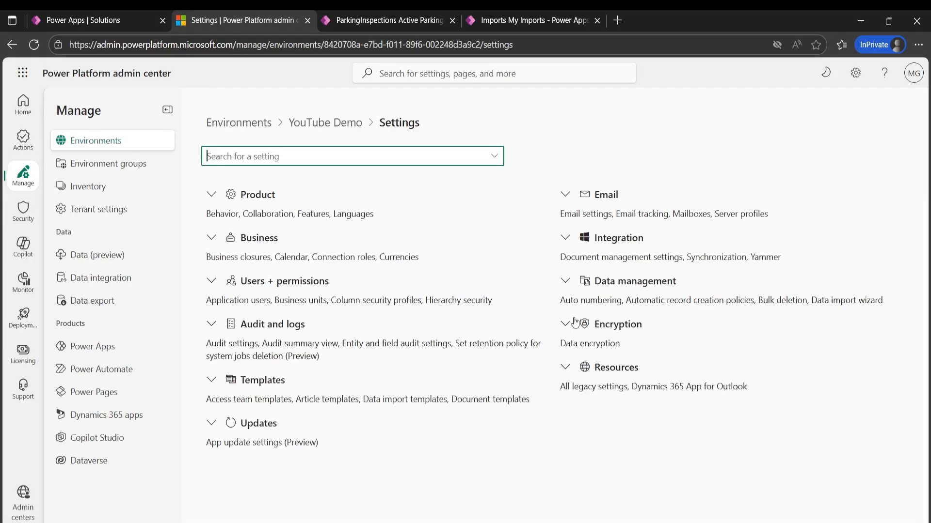
{"action": "left_click", "coordinate": [566, 280]}
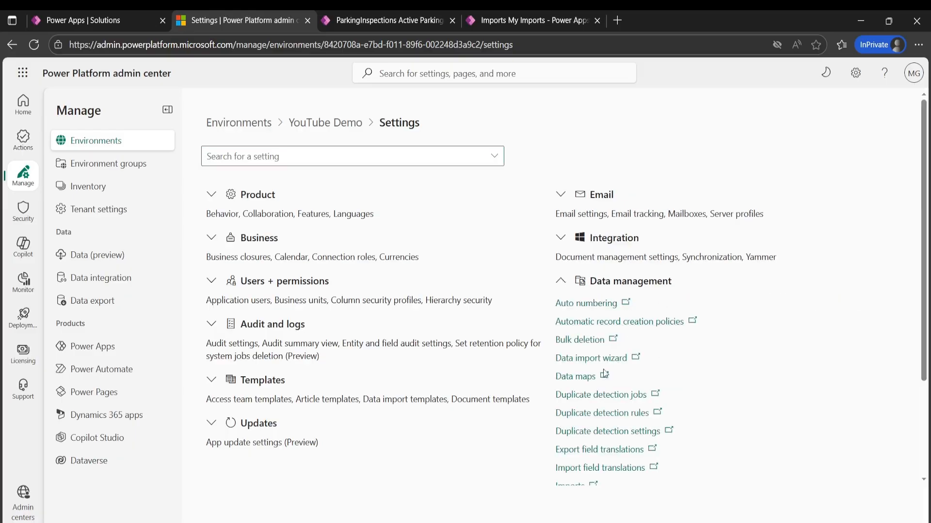
{"action": "left_click", "coordinate": [575, 362]}
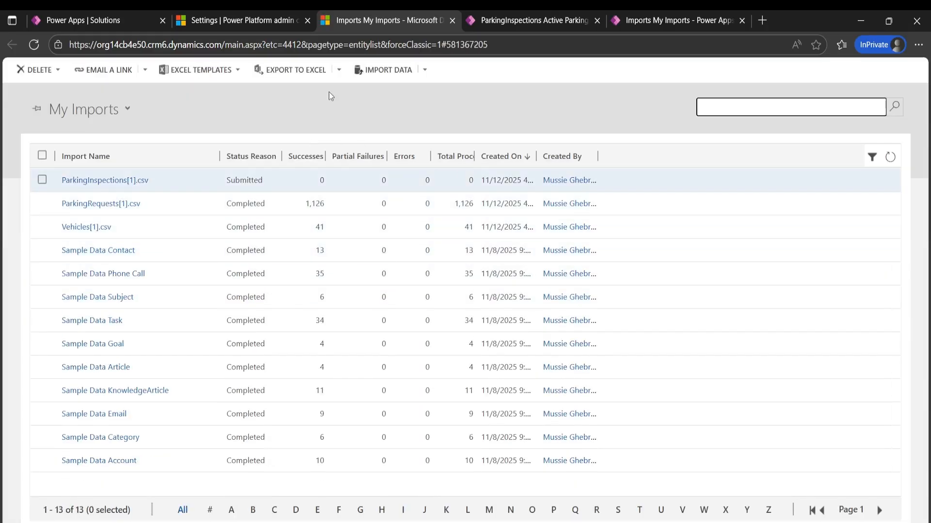
Start a data import and upload the ParkingInspections CSV file from ParkingChallengeResources.zip
{"action": "left_click", "coordinate": [410, 70]}
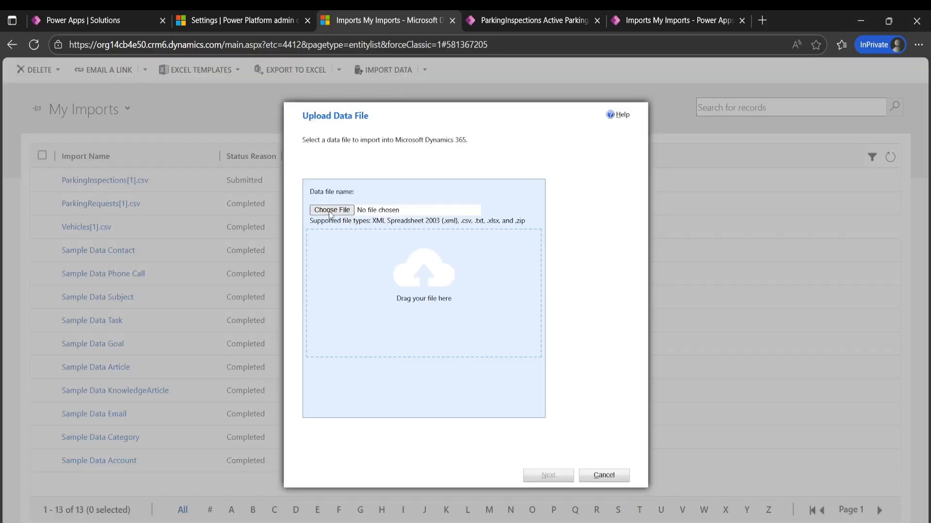
{"action": "left_click", "coordinate": [333, 211]}
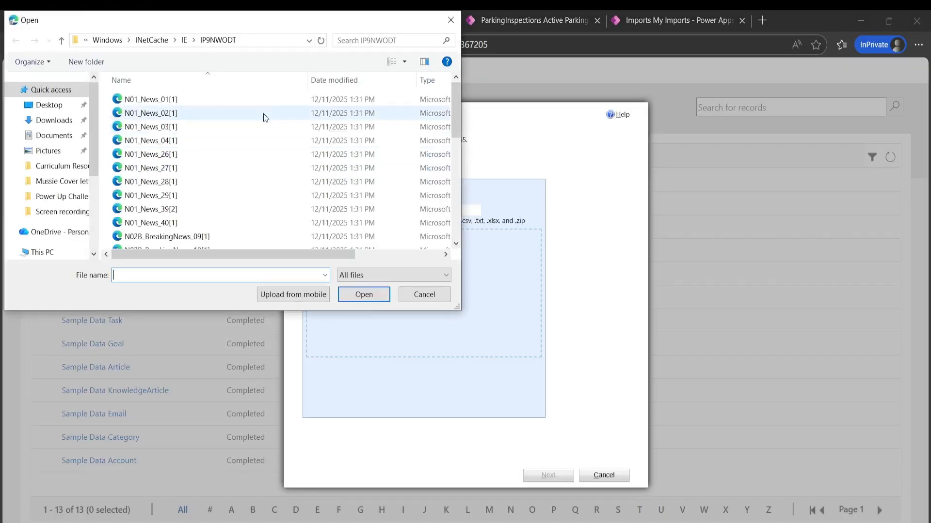
{"action": "left_click", "coordinate": [257, 40]}
{"action": "key", "text": "ctrl+v"}
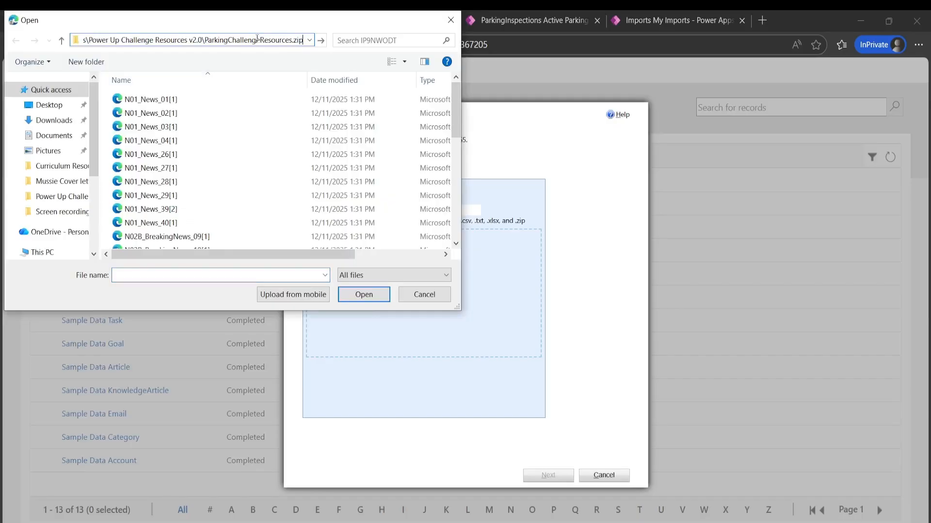
{"action": "key", "text": "Return"}
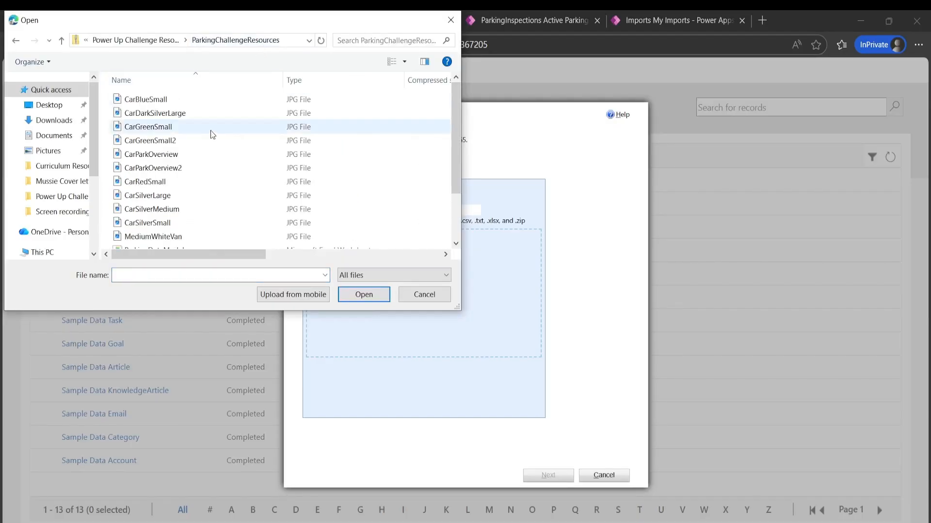
{"action": "scroll", "coordinate": [217, 144], "scroll_direction": "down", "scroll_amount": 2}
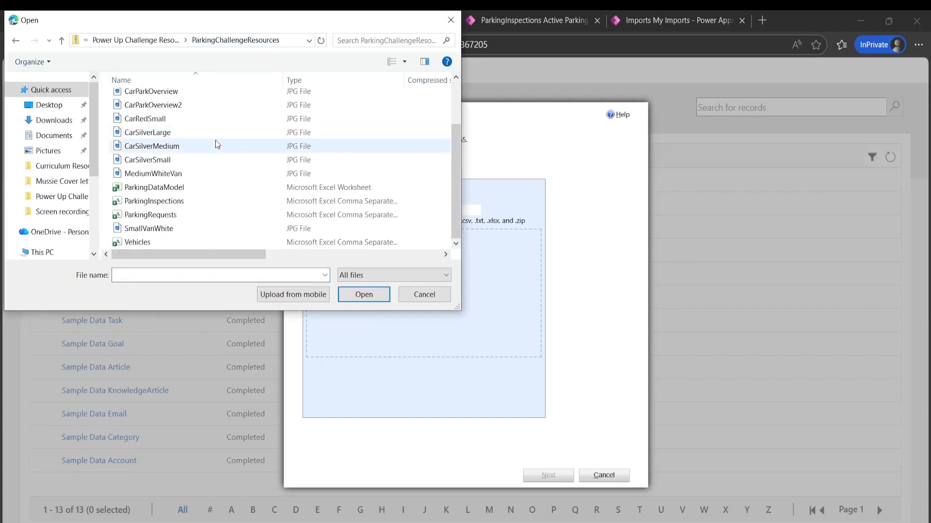
{"action": "left_click", "coordinate": [161, 204]}
{"action": "left_click", "coordinate": [359, 298]}
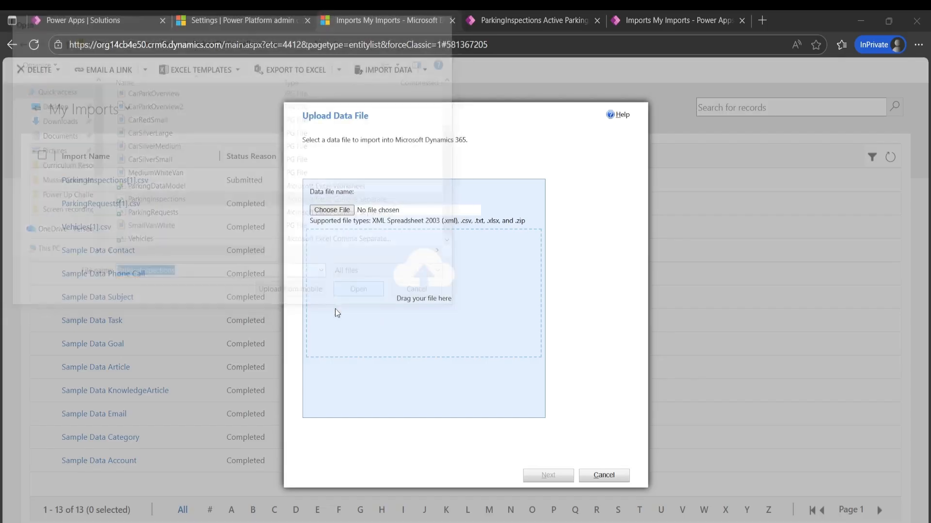
{"action": "left_click", "coordinate": [557, 476]}
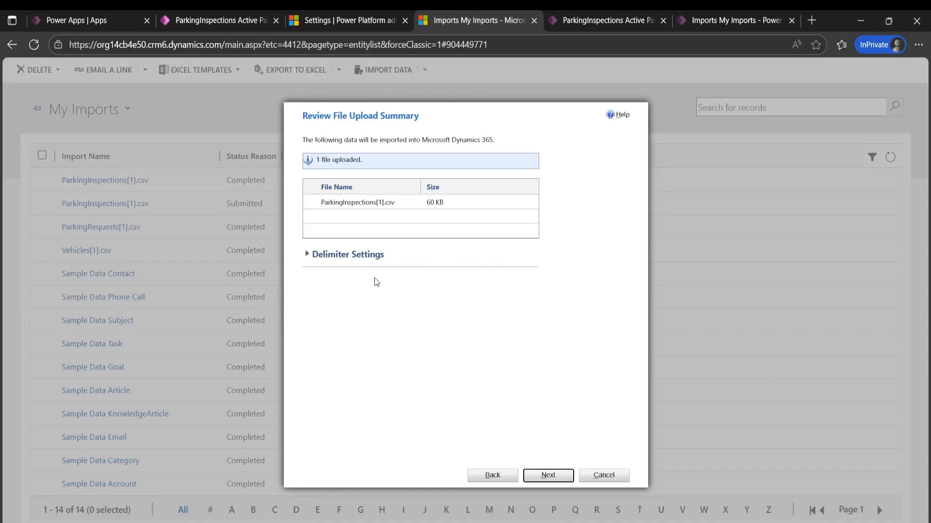
Set the data delimiter to None and continue with the Default (Automatic Mapping) data map
{"action": "left_click", "coordinate": [307, 255]}
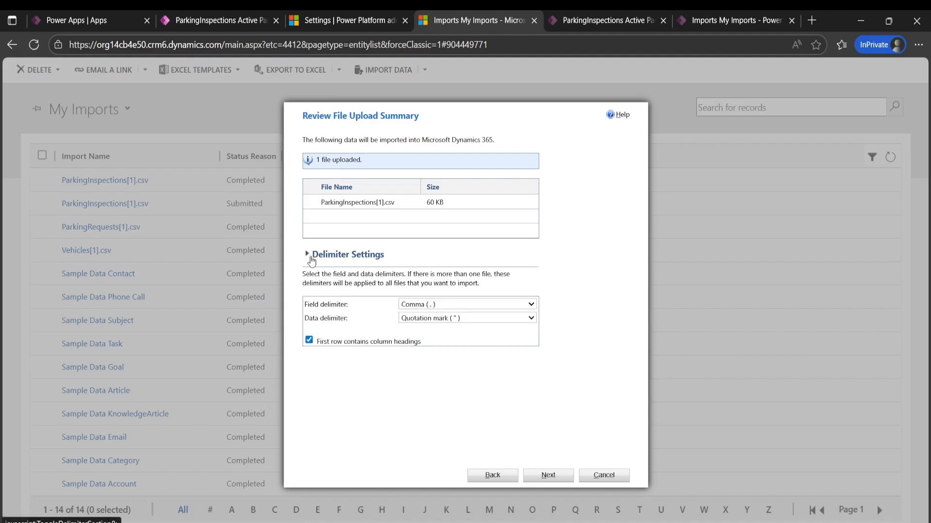
{"action": "left_click", "coordinate": [427, 322]}
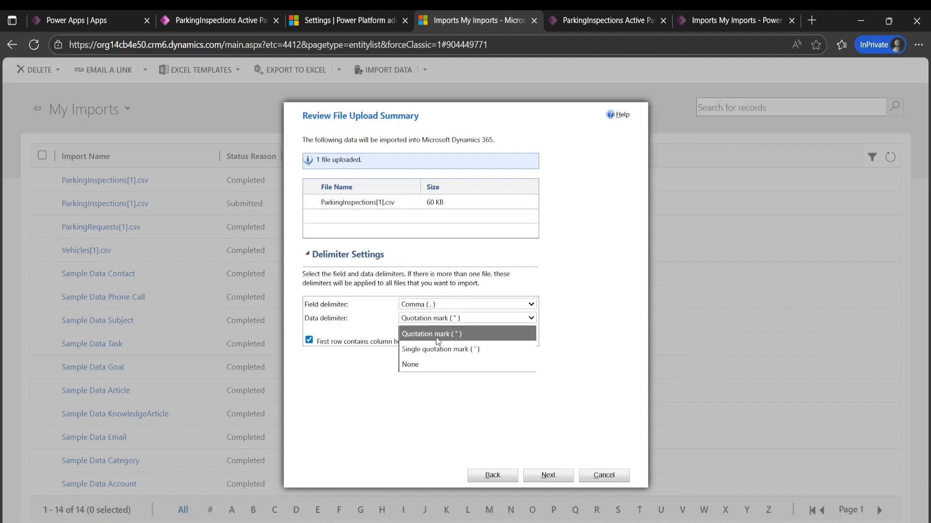
{"action": "left_click", "coordinate": [461, 365]}
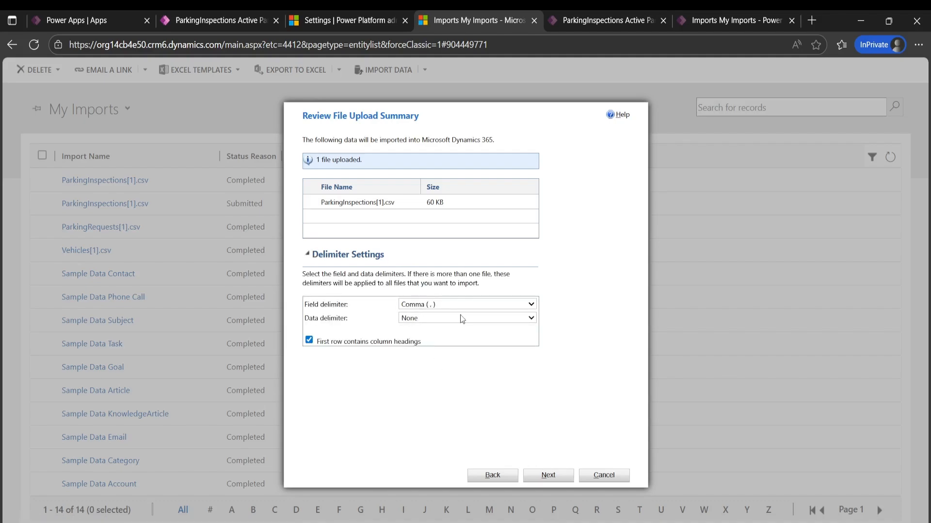
{"action": "left_click", "coordinate": [550, 476]}
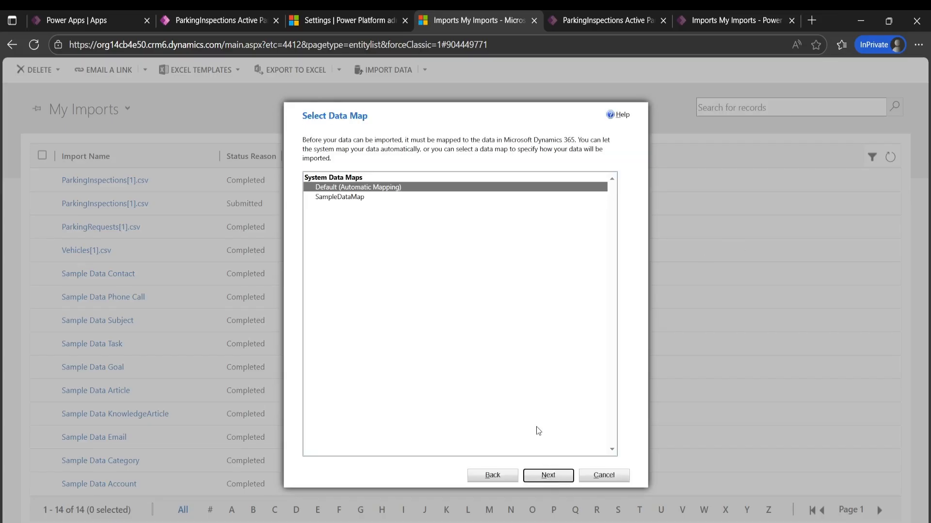
{"action": "left_click", "coordinate": [554, 477]}
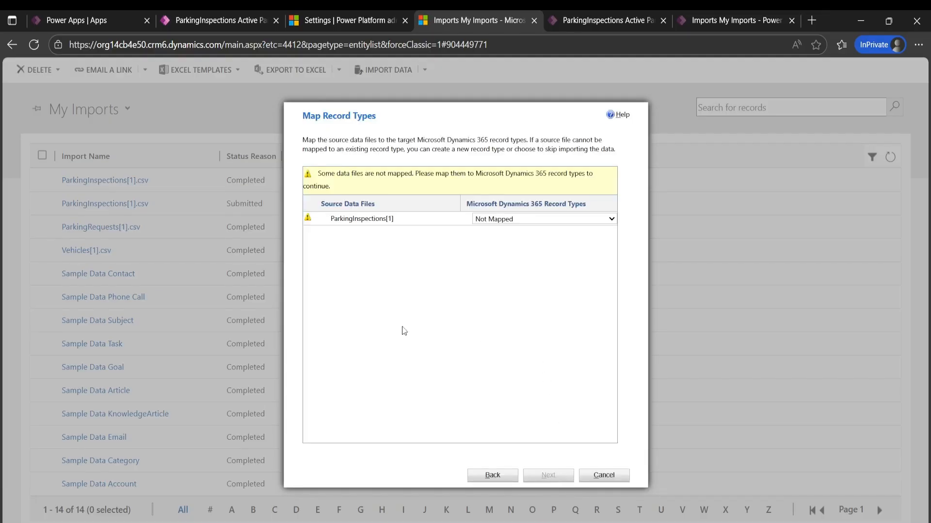
Map the ParkingInspections source file to the ParkingInspections record type and continue to the field mapping
{"action": "left_click", "coordinate": [535, 217]}
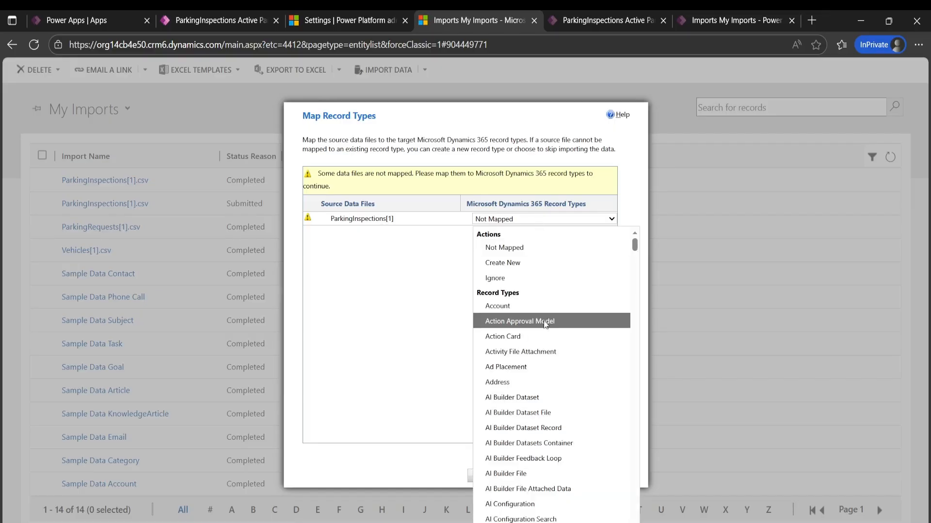
{"action": "scroll", "coordinate": [543, 321], "scroll_direction": "down", "scroll_amount": 10}
{"action": "scroll", "coordinate": [553, 334], "scroll_direction": "down", "scroll_amount": 12}
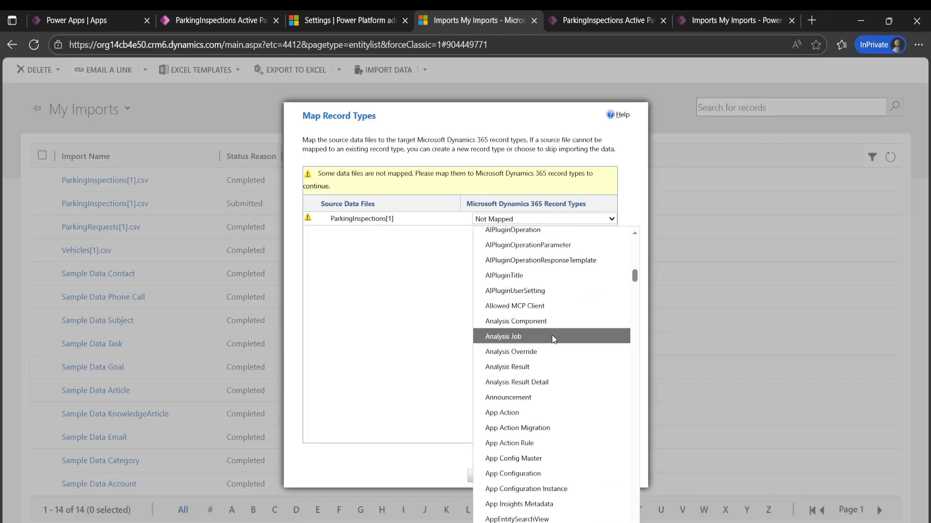
{"action": "scroll", "coordinate": [552, 343], "scroll_direction": "down", "scroll_amount": 20}
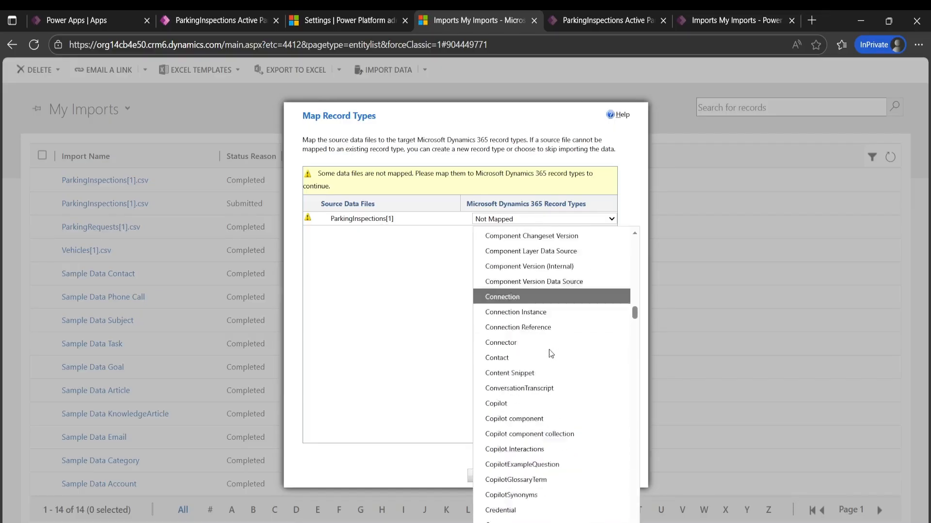
{"action": "scroll", "coordinate": [544, 356], "scroll_direction": "down", "scroll_amount": 15}
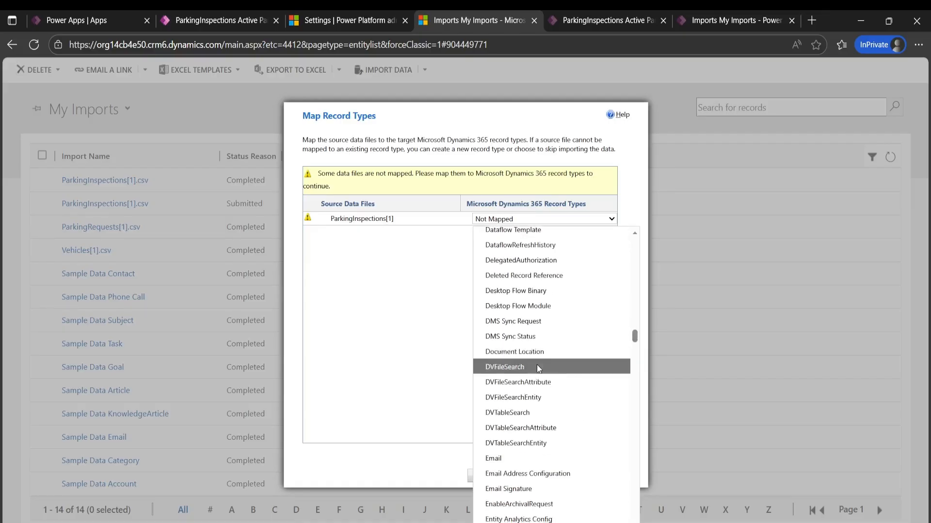
{"action": "scroll", "coordinate": [541, 374], "scroll_direction": "down", "scroll_amount": 20}
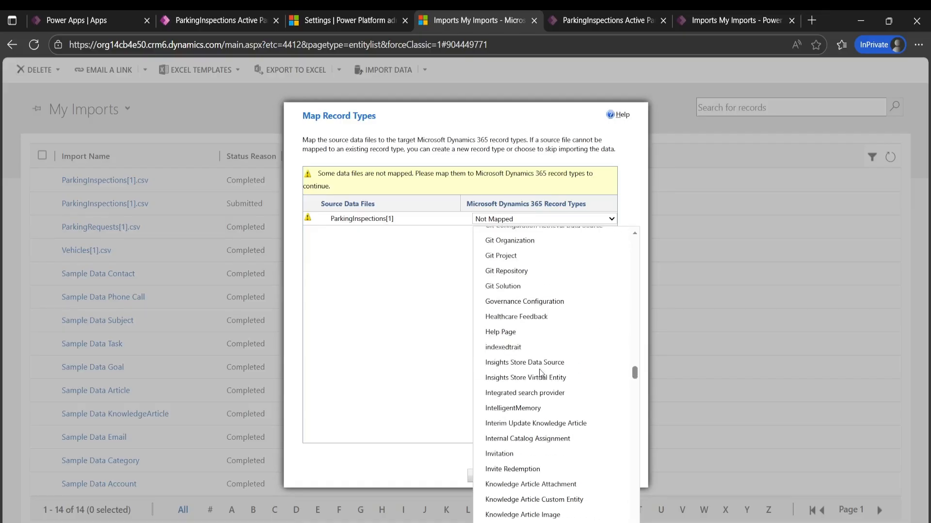
{"action": "scroll", "coordinate": [542, 374], "scroll_direction": "down", "scroll_amount": 15}
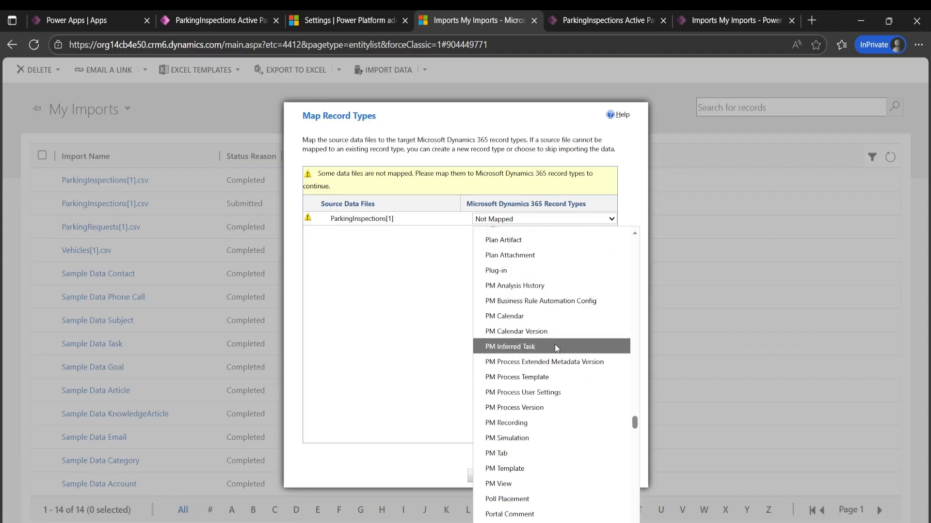
{"action": "scroll", "coordinate": [540, 362], "scroll_direction": "down", "scroll_amount": 3}
{"action": "scroll", "coordinate": [537, 368], "scroll_direction": "down", "scroll_amount": 9}
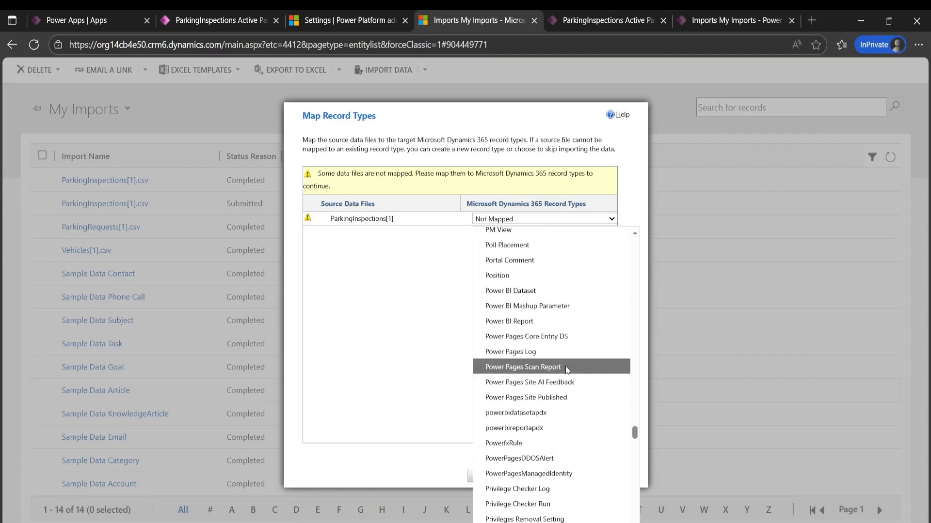
{"action": "scroll", "coordinate": [543, 397], "scroll_direction": "down", "scroll_amount": 3}
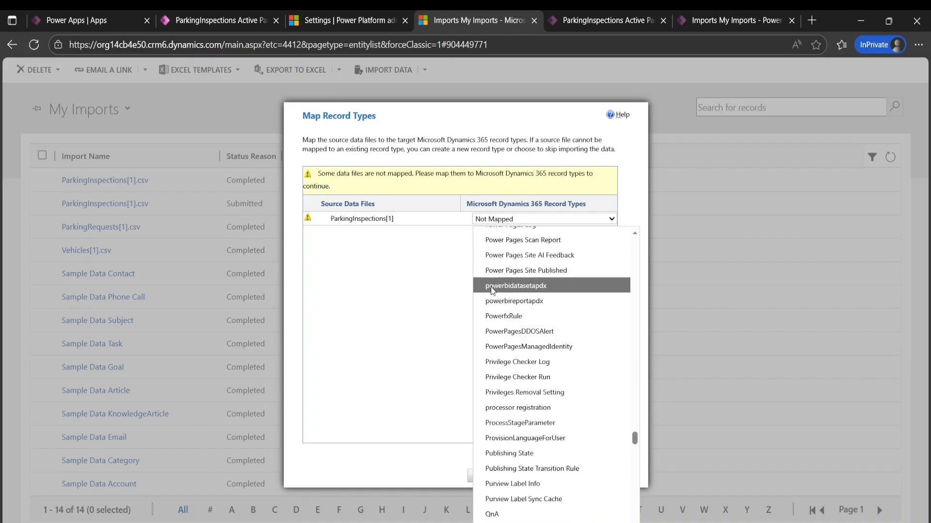
{"action": "scroll", "coordinate": [509, 368], "scroll_direction": "down", "scroll_amount": 3}
{"action": "scroll", "coordinate": [516, 368], "scroll_direction": "up", "scroll_amount": 2}
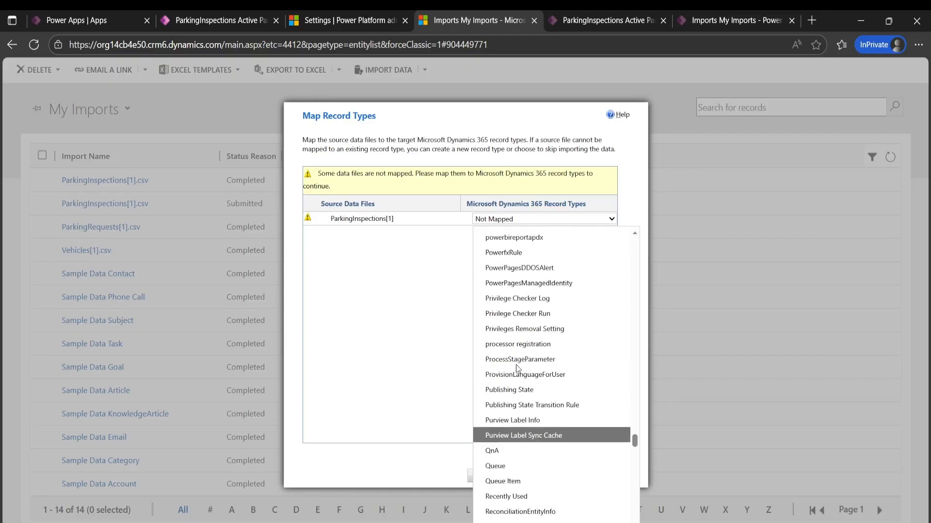
{"action": "scroll", "coordinate": [514, 370], "scroll_direction": "up", "scroll_amount": 2}
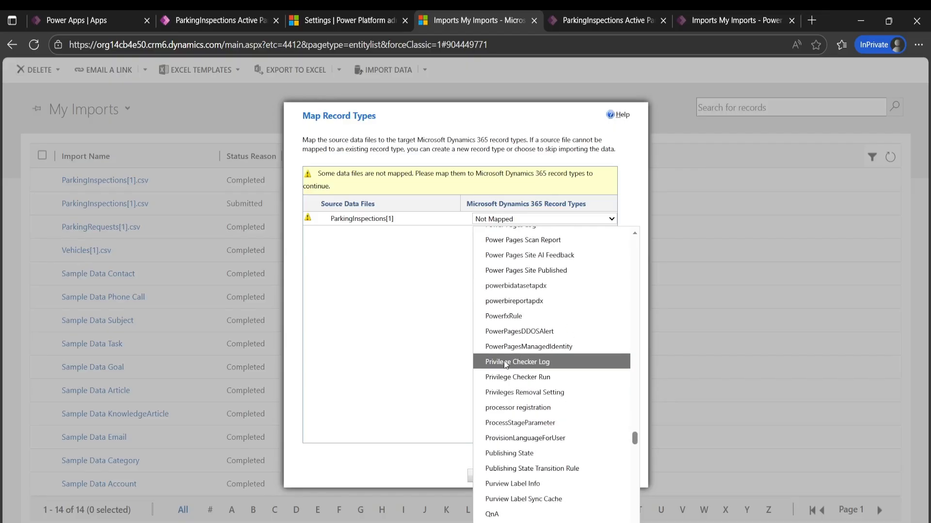
{"action": "scroll", "coordinate": [504, 344], "scroll_direction": "up", "scroll_amount": 4}
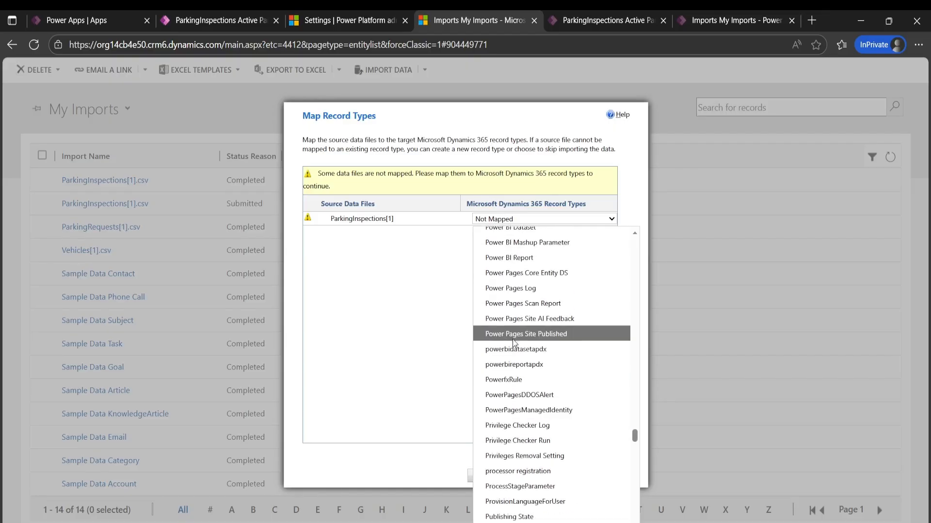
{"action": "scroll", "coordinate": [507, 332], "scroll_direction": "up", "scroll_amount": 4}
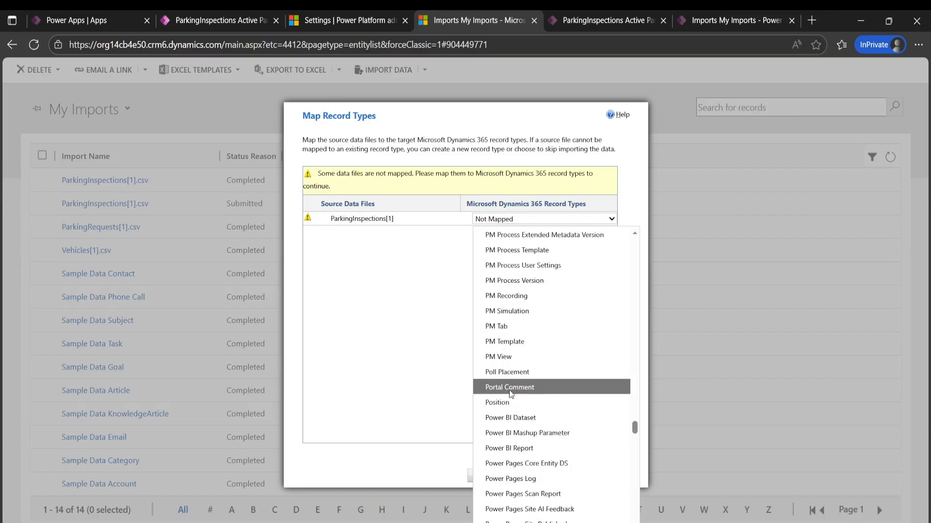
{"action": "scroll", "coordinate": [514, 438], "scroll_direction": "up", "scroll_amount": 6}
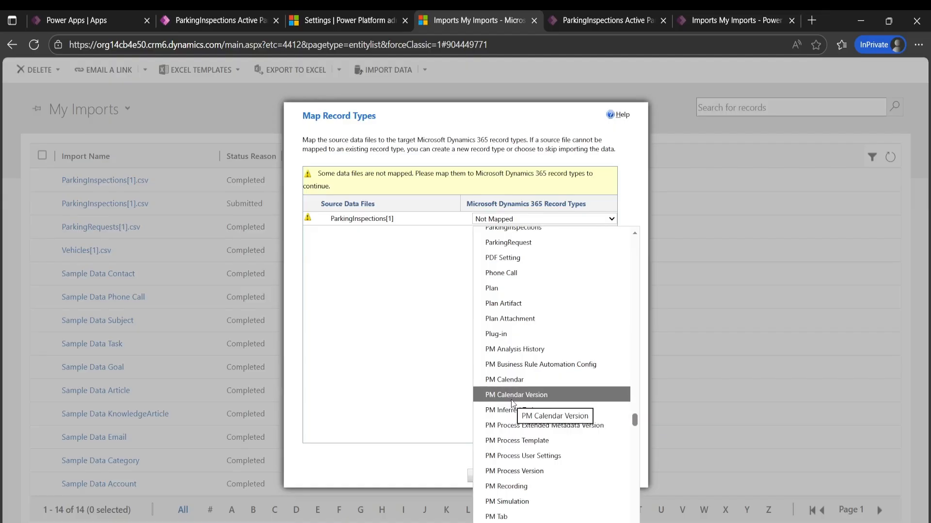
{"action": "key", "text": "p"}
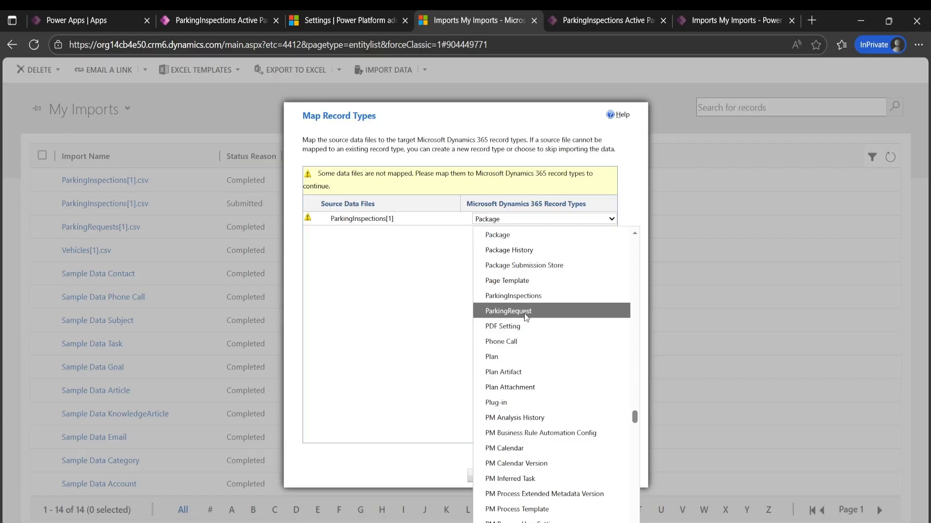
{"action": "left_click", "coordinate": [520, 297]}
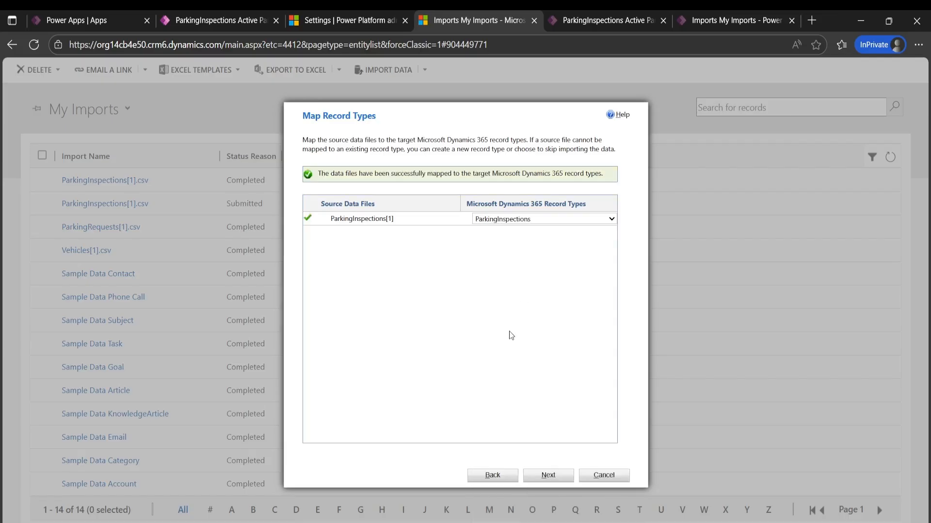
{"action": "left_click", "coordinate": [550, 473]}
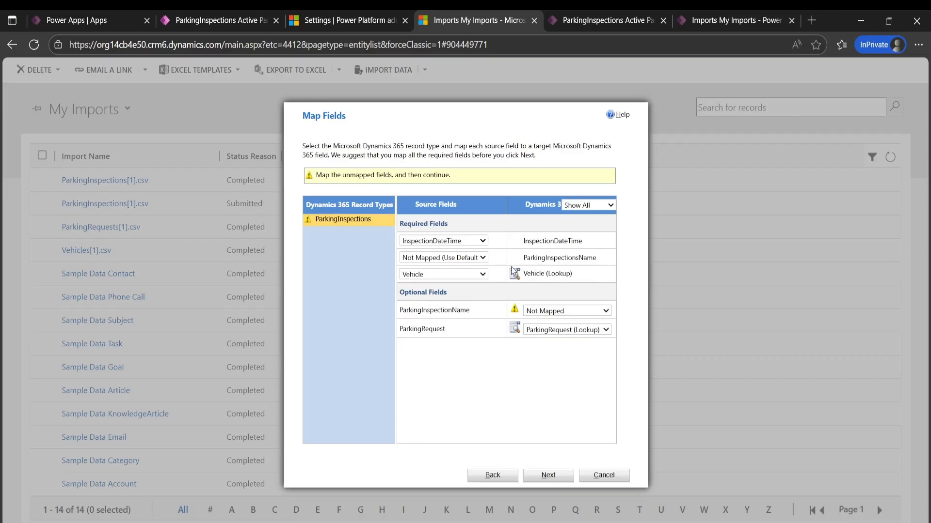
Map the ParkingInspectionName source field to the required ParkingInspectionsName field and continue to the mapping summary
{"action": "left_click", "coordinate": [472, 260]}
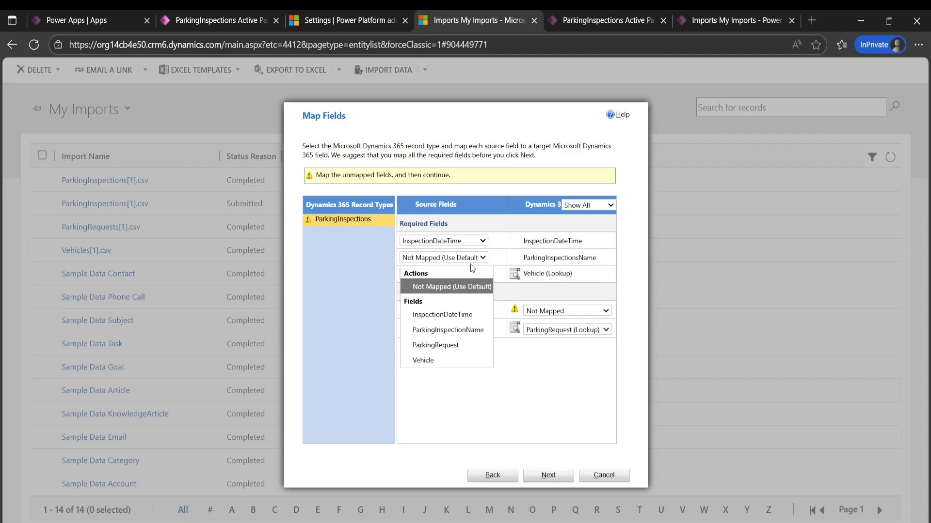
{"action": "left_click", "coordinate": [464, 330]}
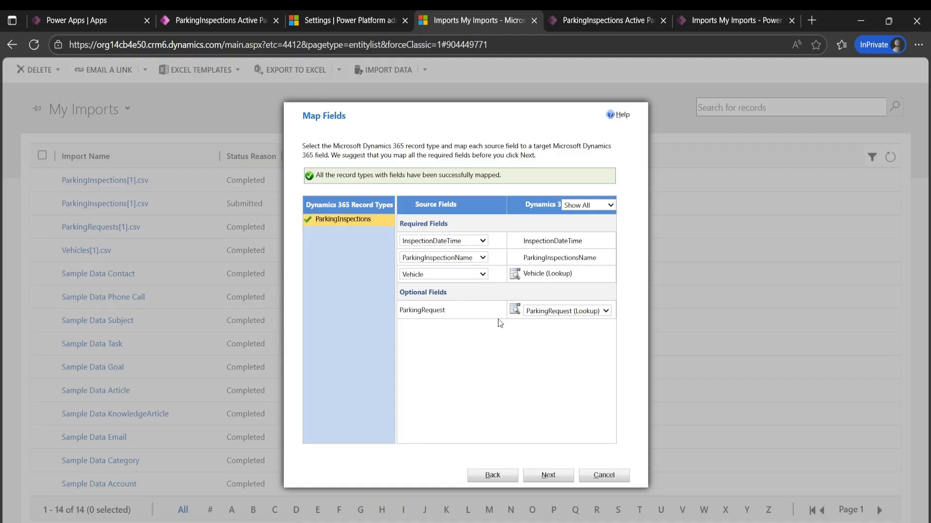
{"action": "left_click", "coordinate": [551, 479]}
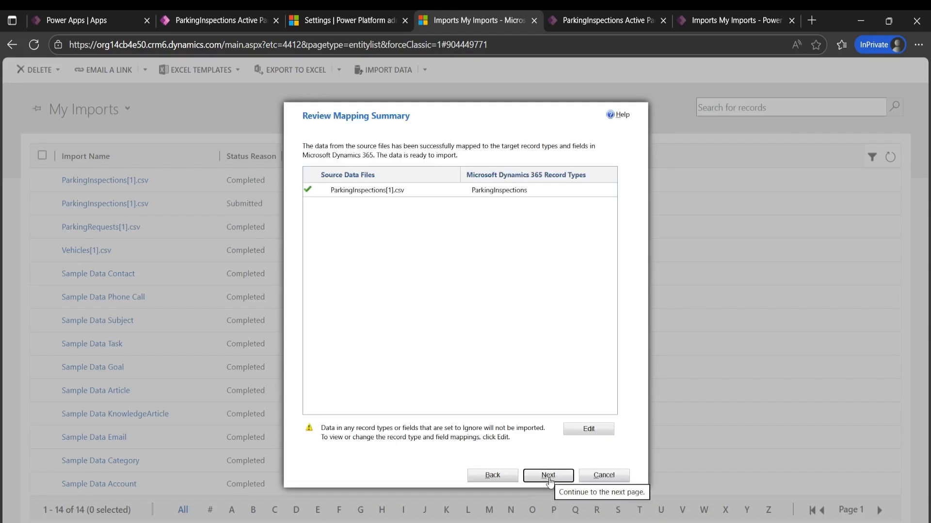
Accept the mapping summary, submit the import with duplicates disallowed, finish the wizard and refresh the imports list
{"action": "left_click", "coordinate": [549, 478]}
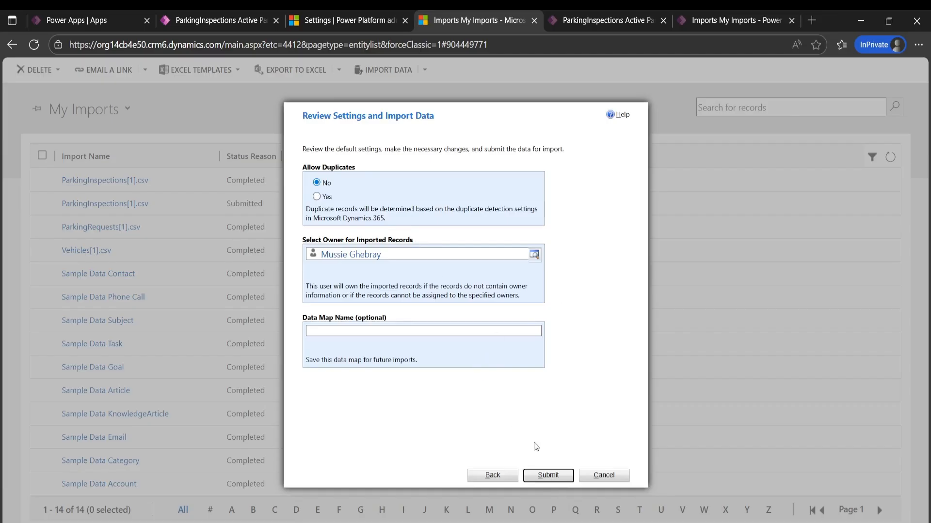
{"action": "left_click", "coordinate": [552, 479]}
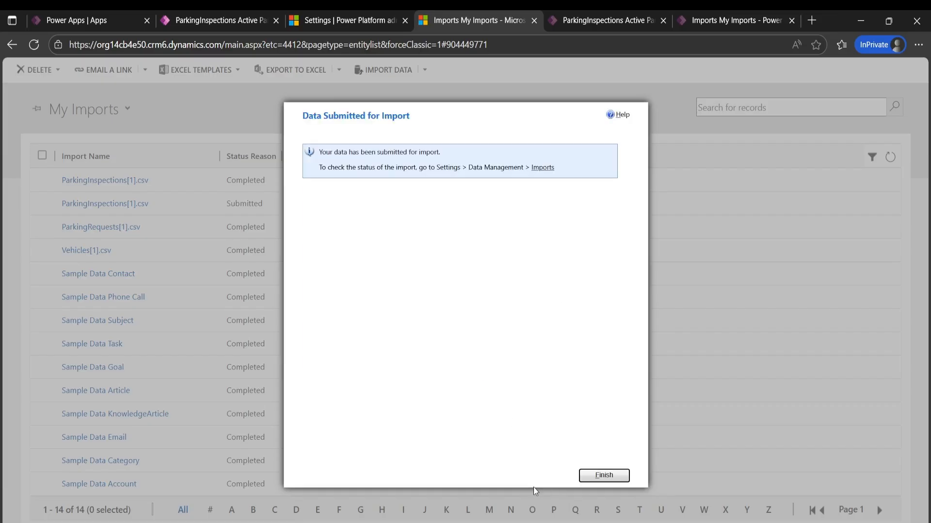
{"action": "left_click", "coordinate": [615, 476]}
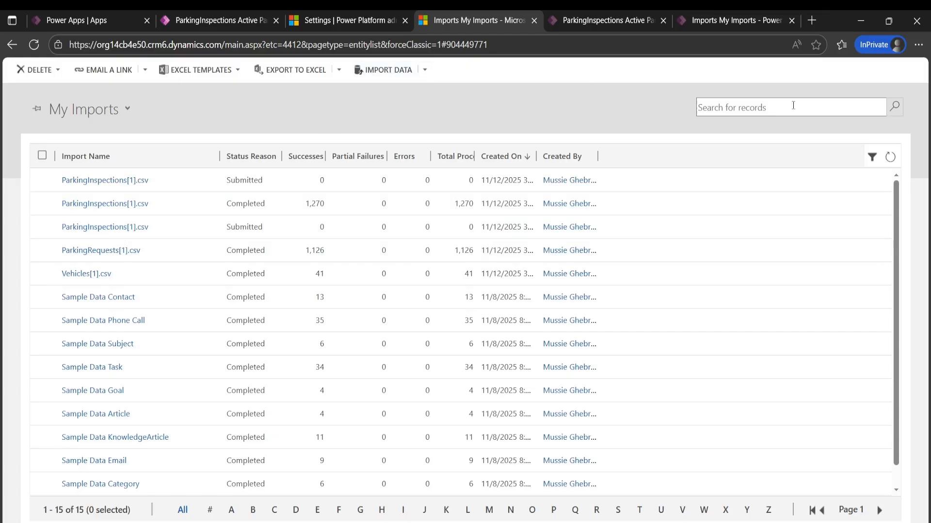
{"action": "left_click", "coordinate": [890, 157]}
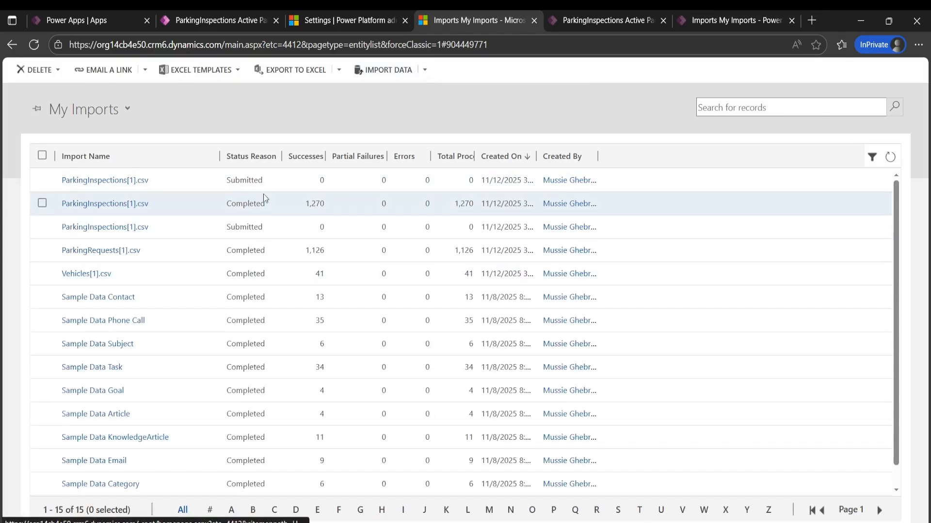
Review the ParkingRequests, Vehicles and ParkingInspections tables in the Parking Model-driven App
{"action": "left_click", "coordinate": [216, 21]}
{"action": "left_click", "coordinate": [58, 222]}
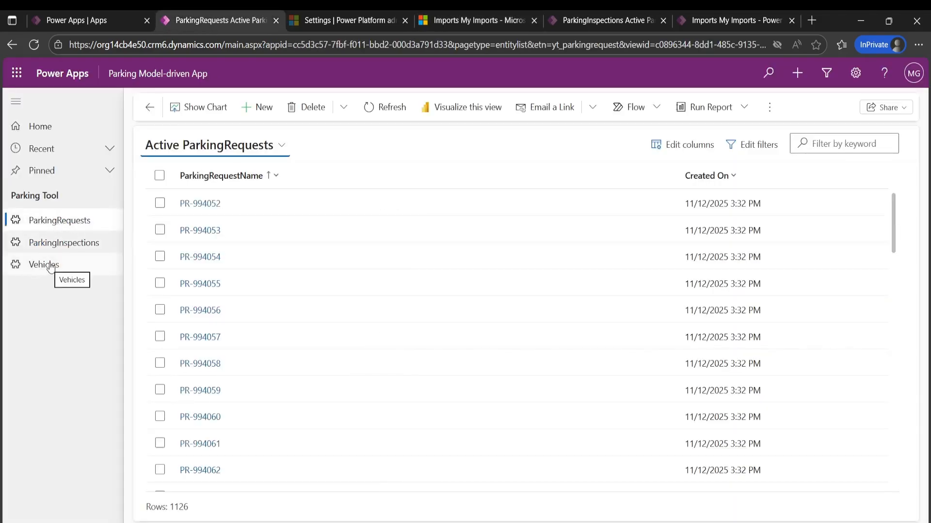
{"action": "left_click", "coordinate": [51, 267]}
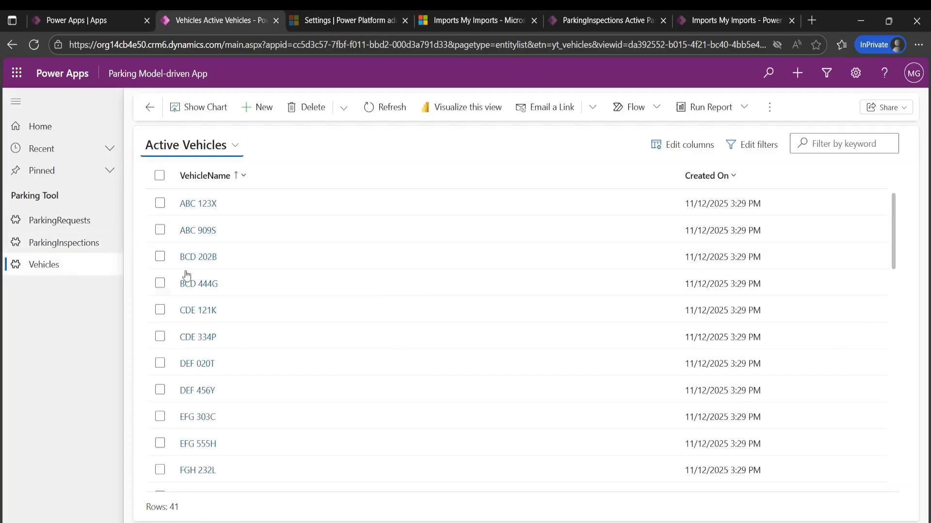
{"action": "left_click", "coordinate": [60, 243]}
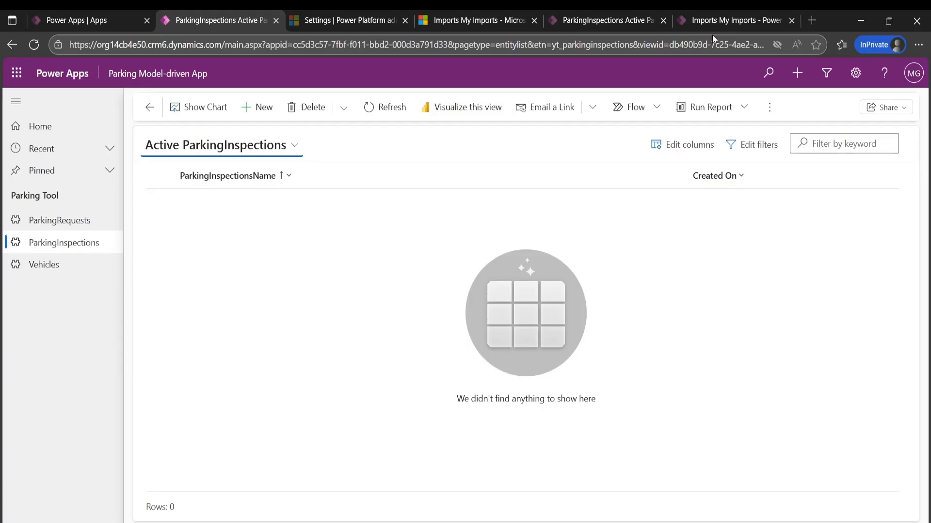
Close the Parking Model-driven App's My Imports page and the Power Platform admin center settings page
{"action": "left_click", "coordinate": [723, 23]}
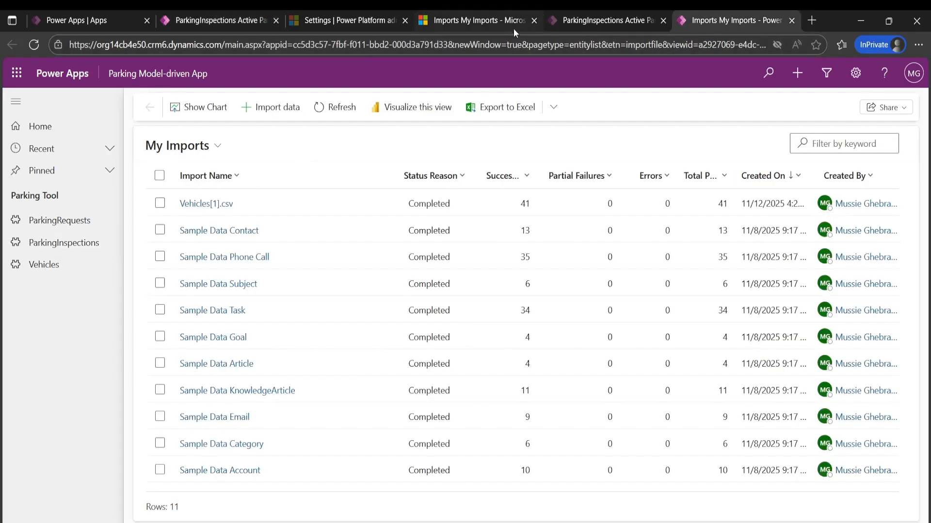
{"action": "left_click", "coordinate": [791, 20]}
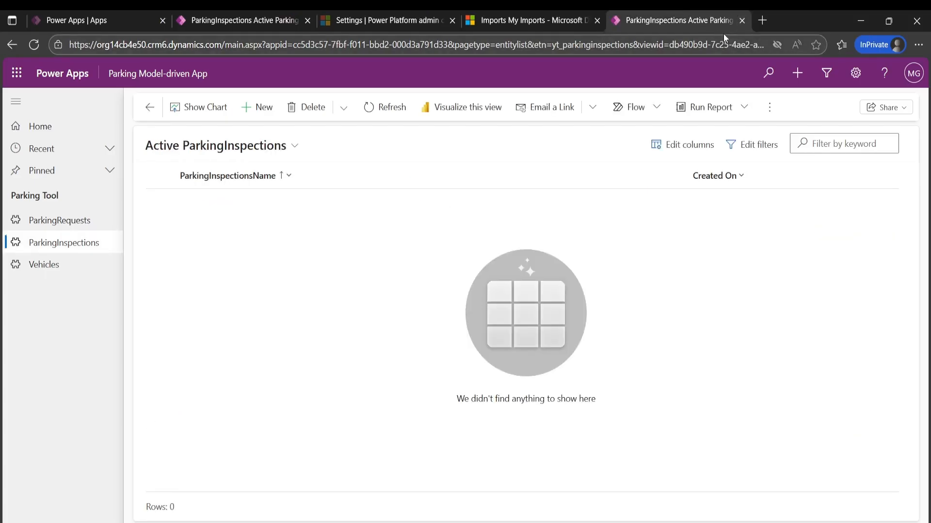
{"action": "left_click", "coordinate": [359, 22]}
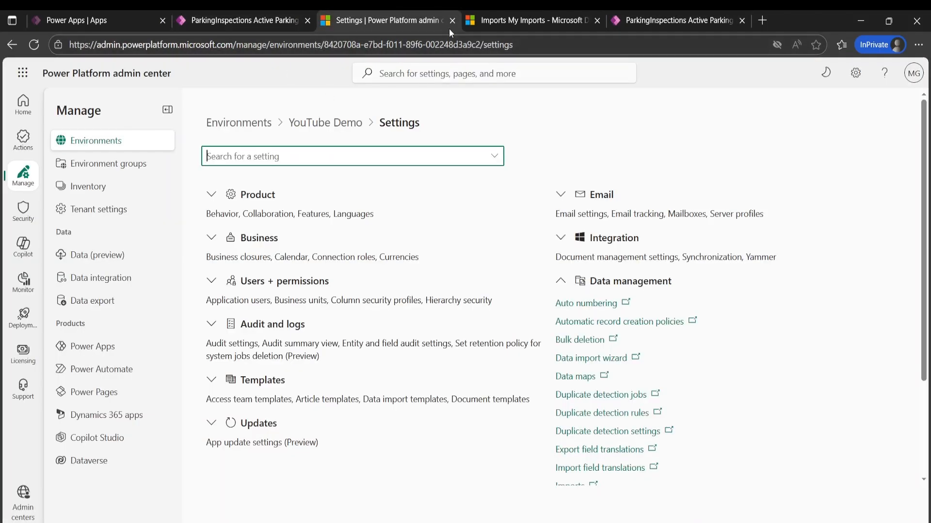
{"action": "left_click", "coordinate": [452, 20]}
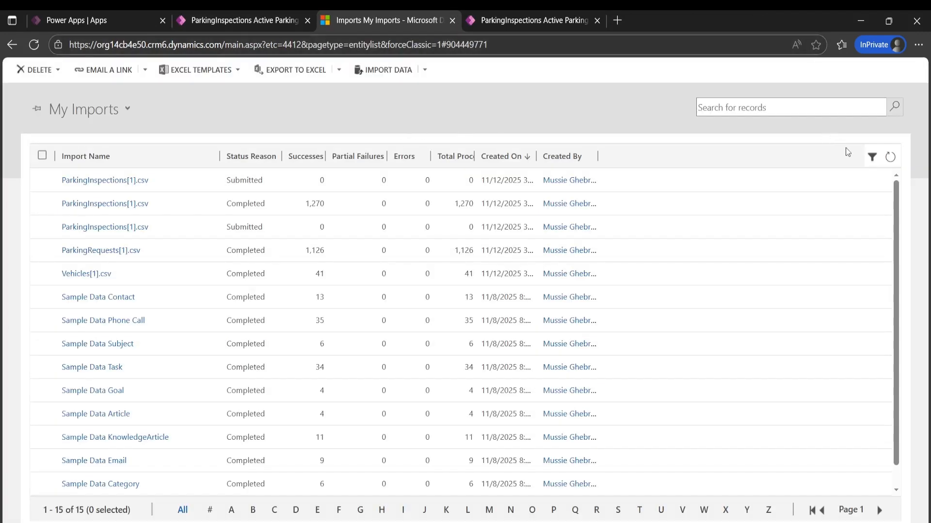
Refresh the My Imports list repeatedly to monitor the progress of the newest ParkingInspections import
{"action": "left_click", "coordinate": [891, 158]}
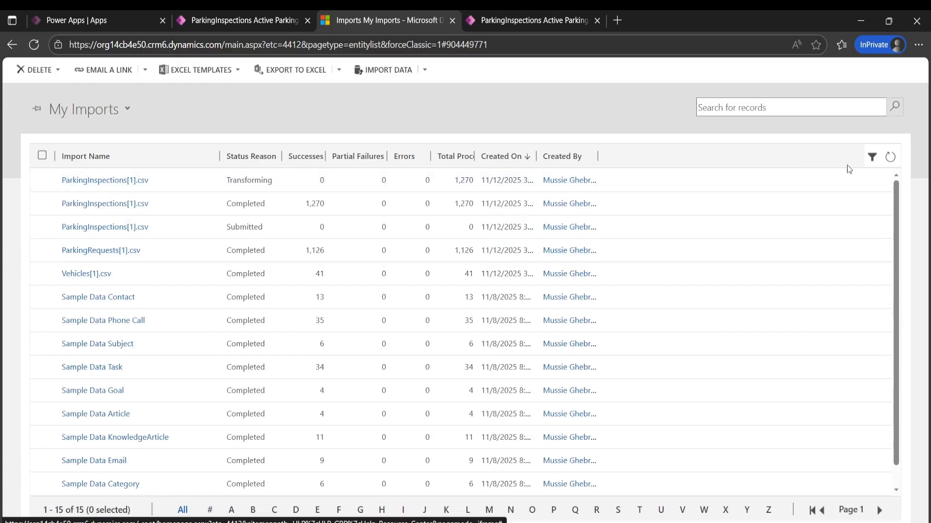
{"action": "left_click", "coordinate": [890, 158]}
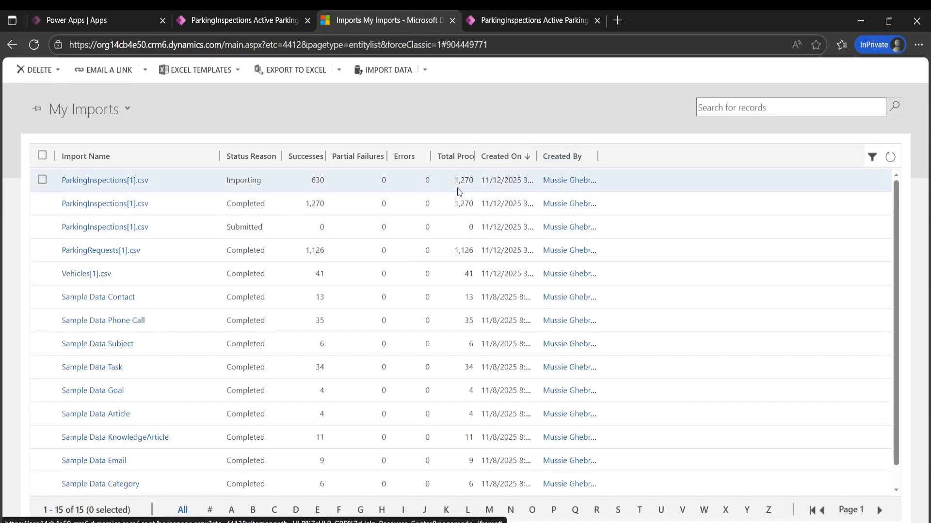
{"action": "left_click", "coordinate": [887, 159]}
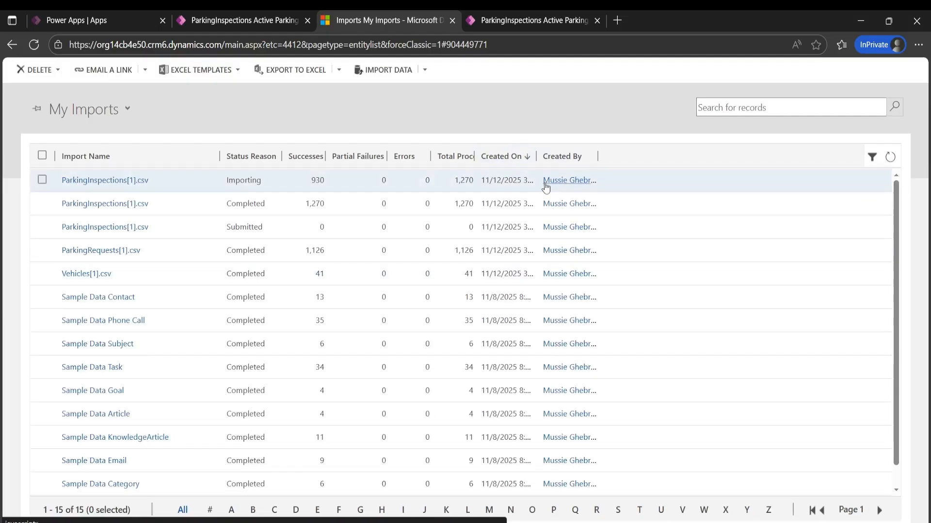
{"action": "left_click", "coordinate": [891, 158]}
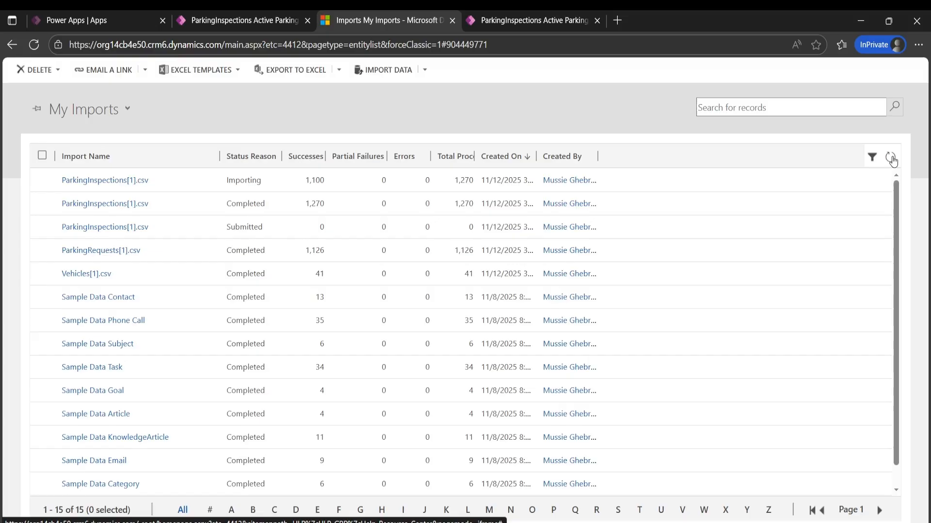
{"action": "left_click", "coordinate": [890, 158]}
Review the imported ParkingInspections rows in the Parking Model-driven App and open the Insp-994050 record
{"action": "left_click", "coordinate": [243, 20]}
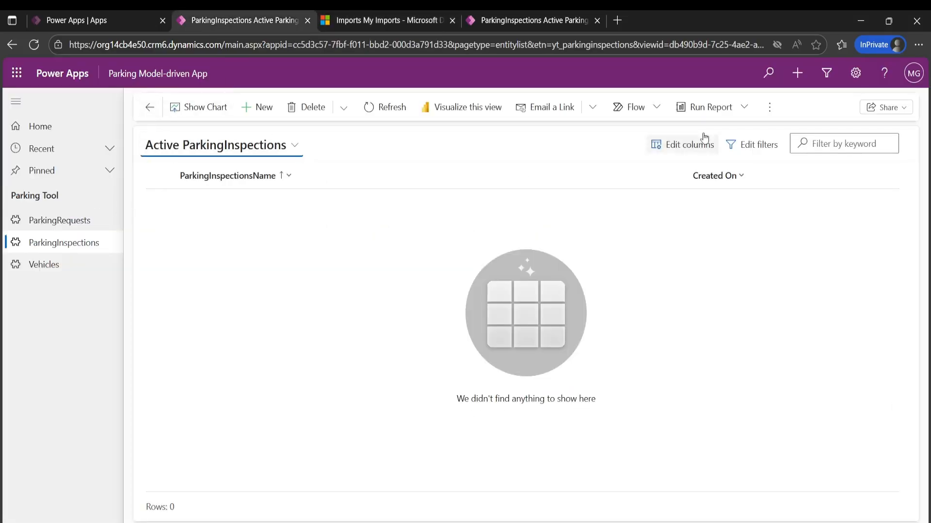
{"action": "left_click", "coordinate": [62, 245]}
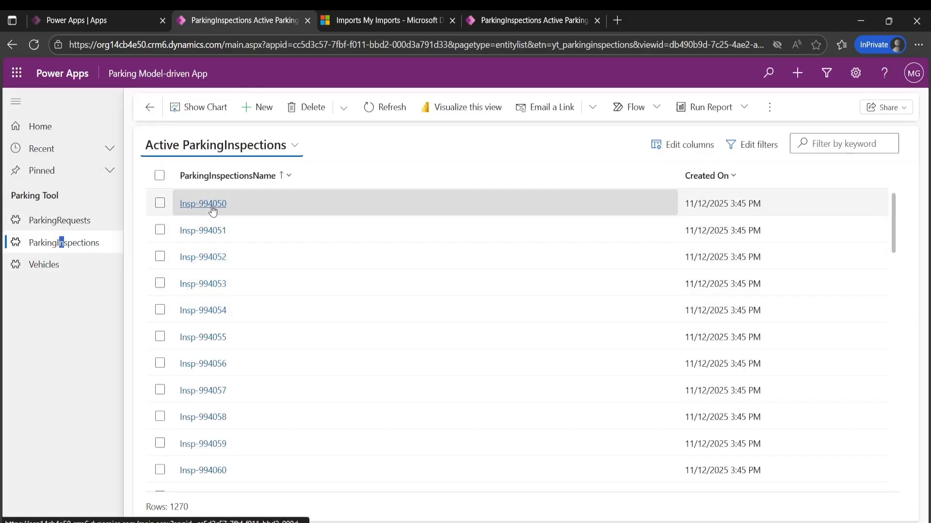
{"action": "scroll", "coordinate": [212, 209], "scroll_direction": "down", "scroll_amount": 10}
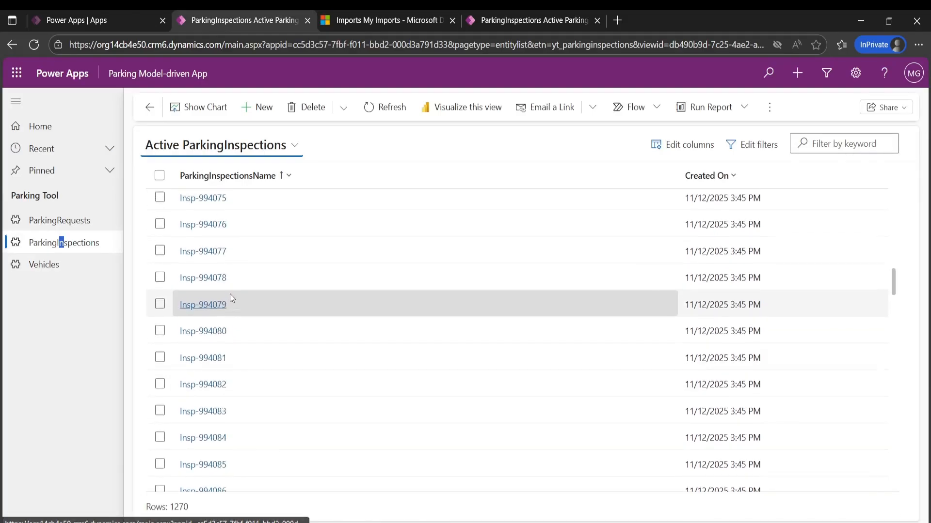
{"action": "scroll", "coordinate": [229, 294], "scroll_direction": "up", "scroll_amount": 10}
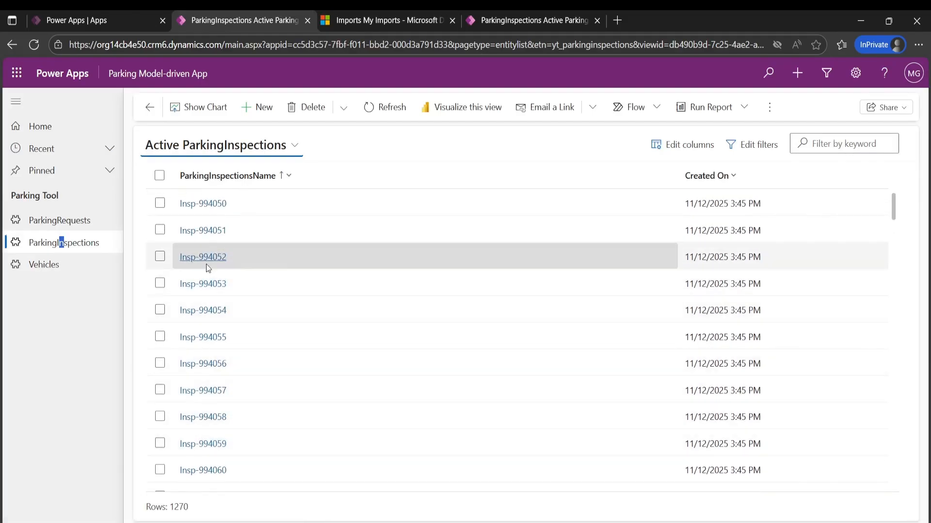
{"action": "left_click", "coordinate": [194, 204]}
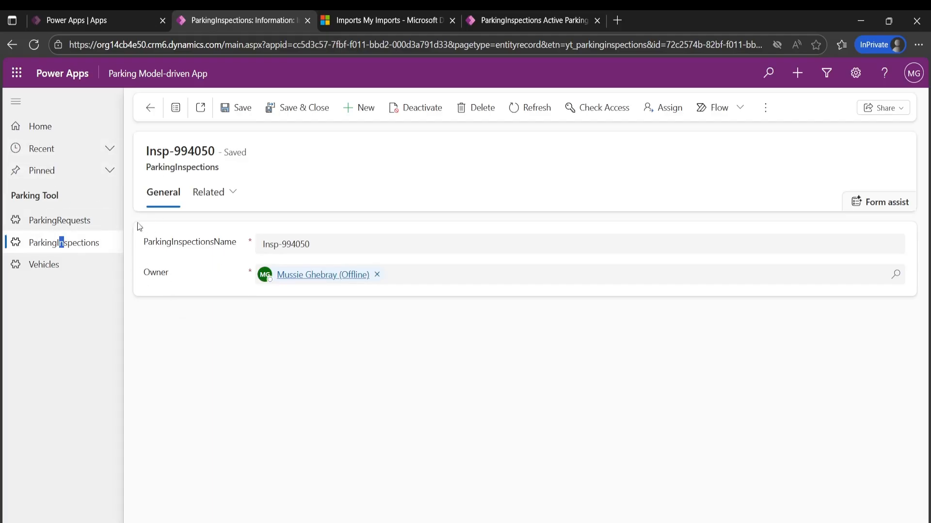
Open the Car Parking Management Solution in the Power Apps maker portal, close the Settings pane and publish all customizations
{"action": "left_click", "coordinate": [116, 22]}
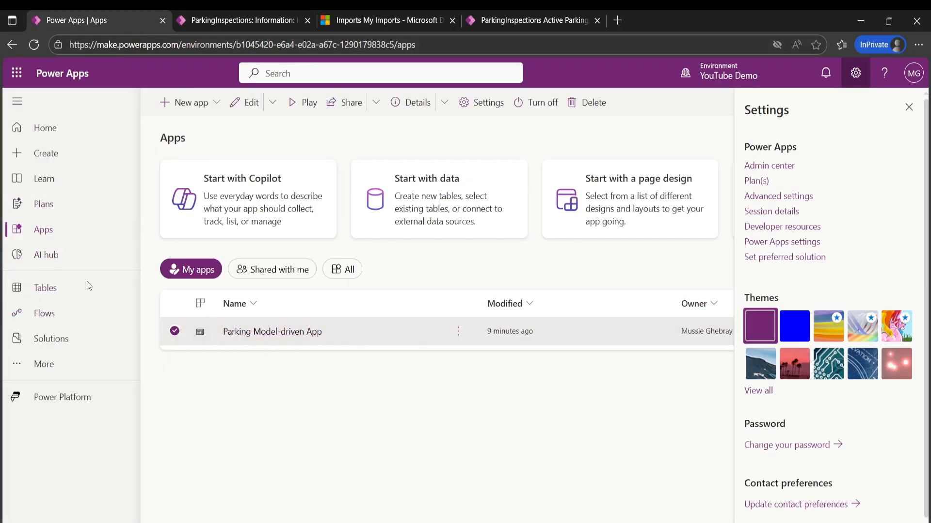
{"action": "left_click", "coordinate": [53, 342]}
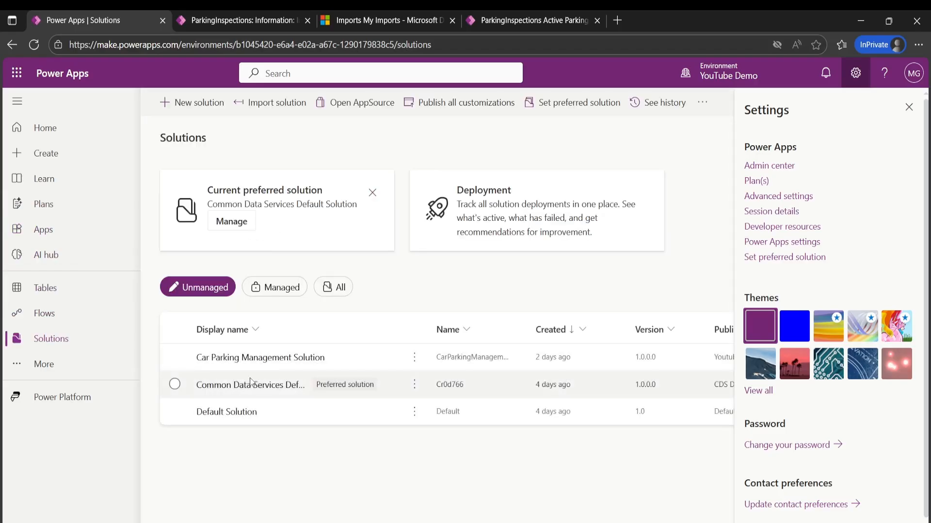
{"action": "left_click", "coordinate": [229, 368]}
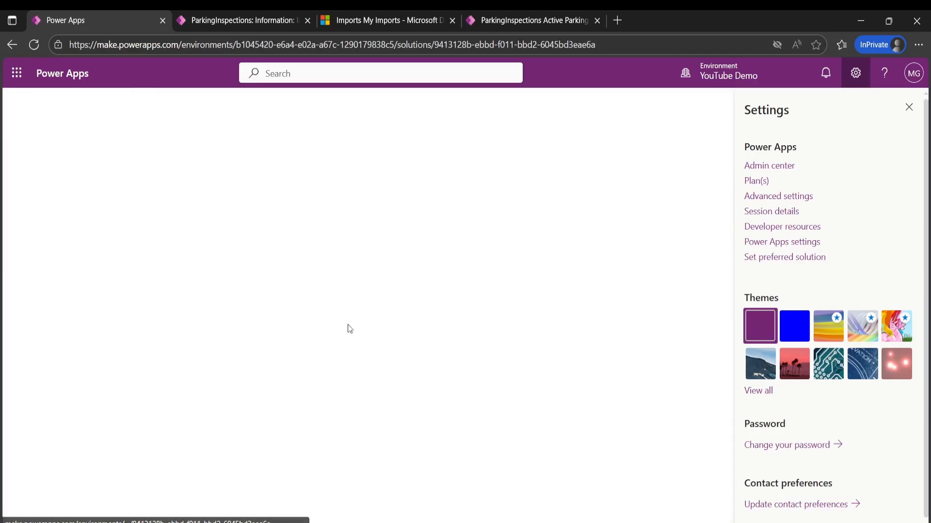
{"action": "left_click", "coordinate": [908, 107]}
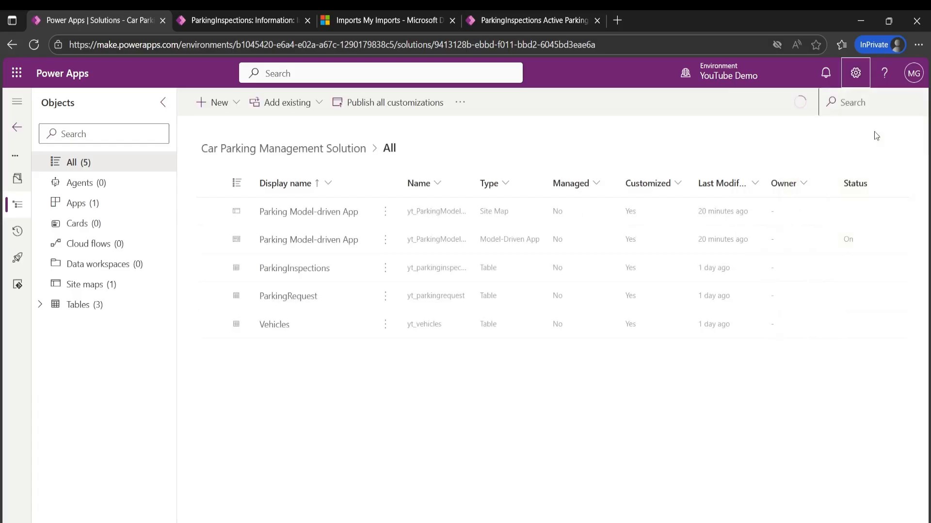
{"action": "left_click", "coordinate": [394, 103]}
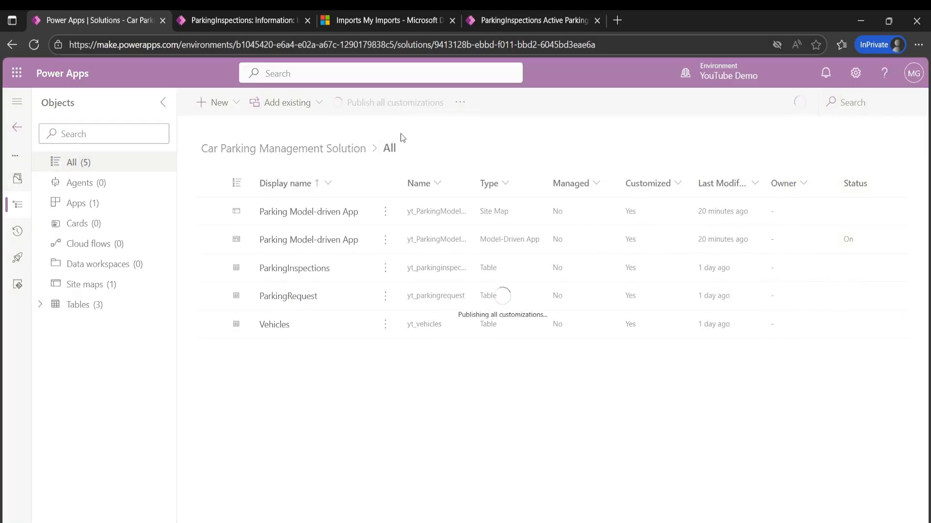